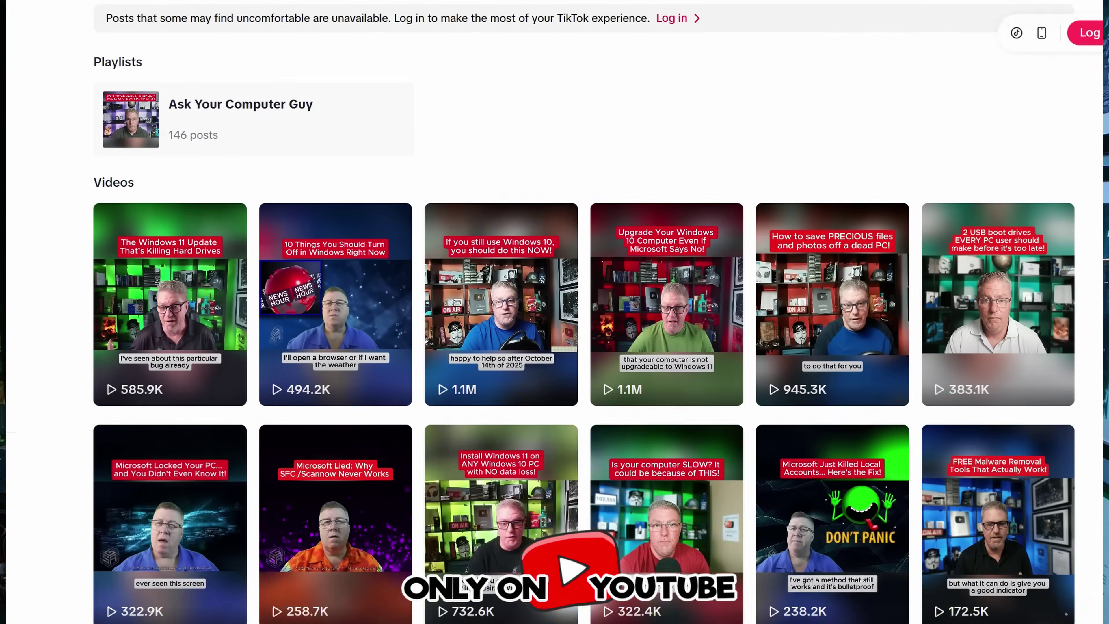
# Scroll the TikTok profile's video grid down to the older, lower-view videos.
pyautogui.scroll(-20, 584, 312)
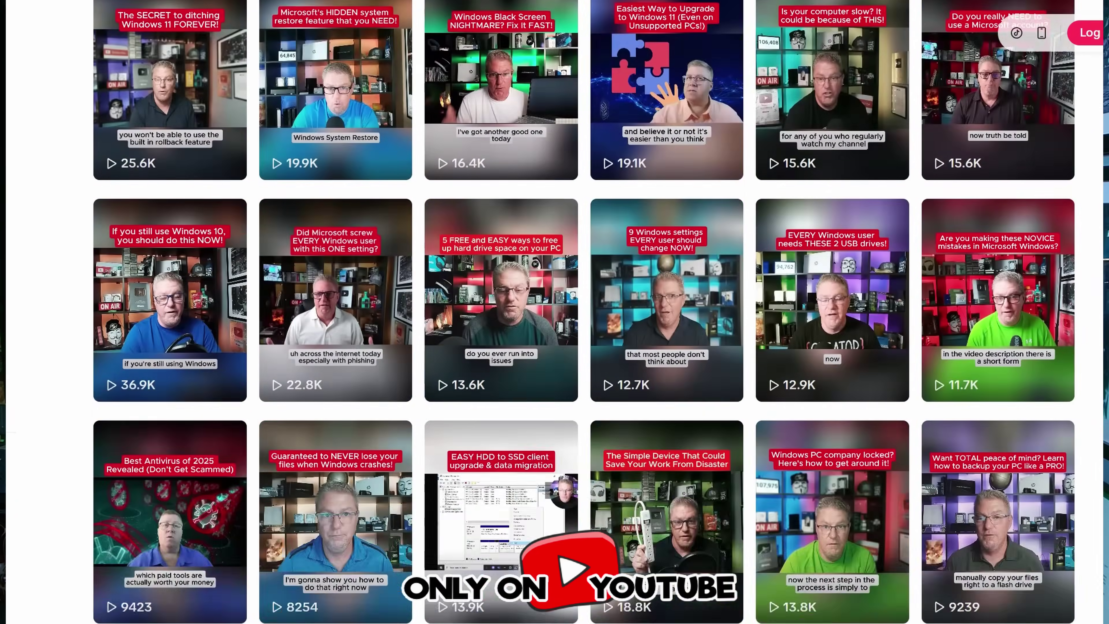
pyautogui.scroll(-20, 583, 312)
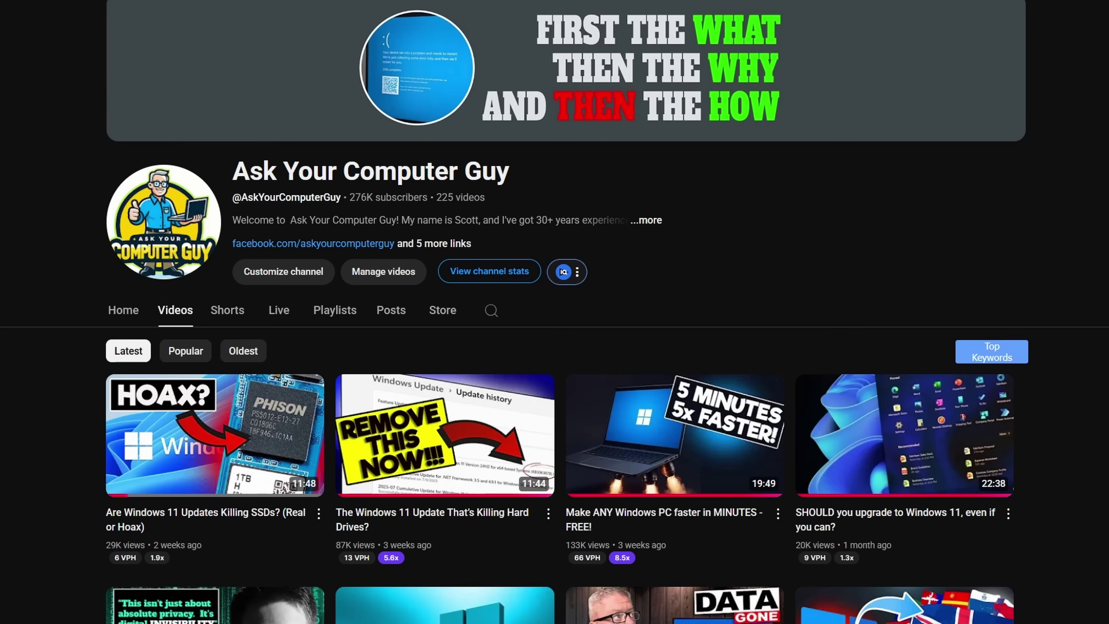
# Scroll the YouTube channel's Videos tab down to uploads from several months ago.
pyautogui.scroll(-7, 554, 312)
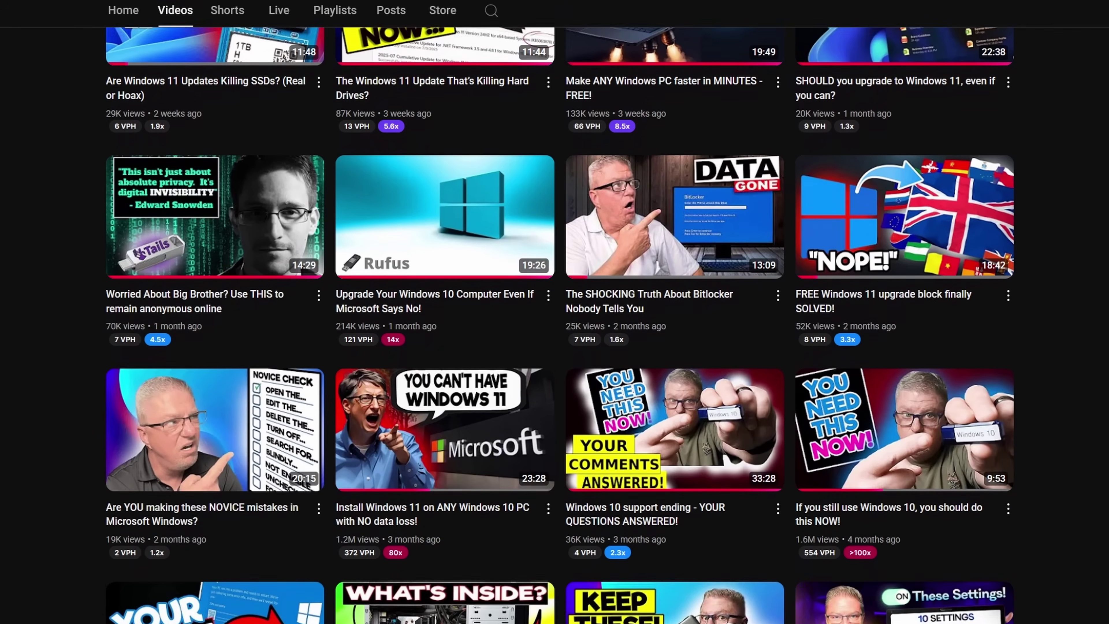
pyautogui.scroll(-4, 555, 312)
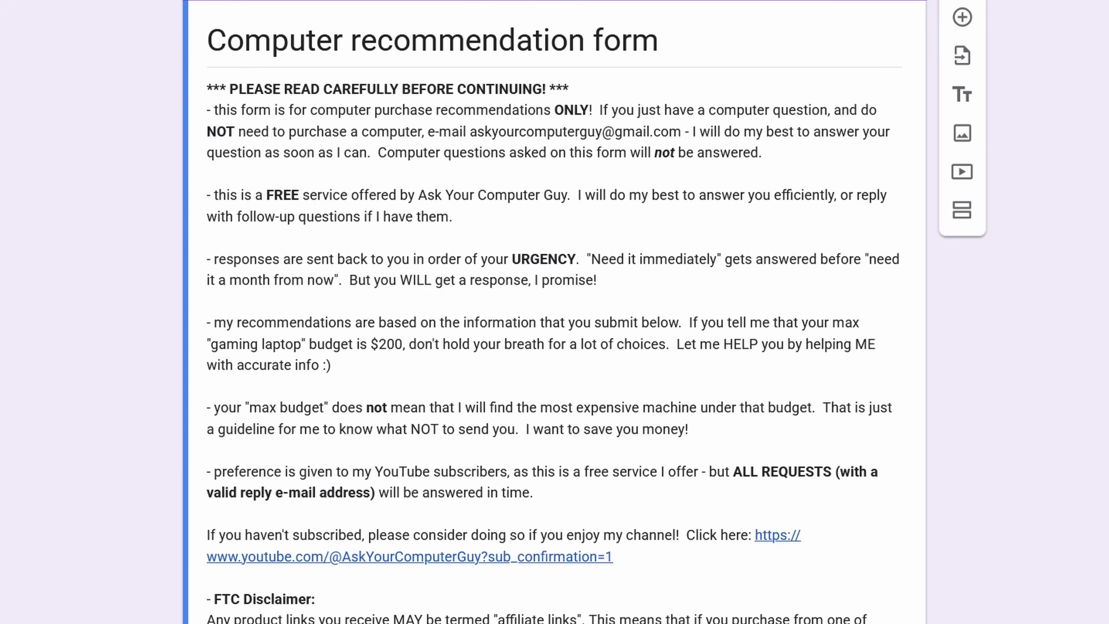
# Scroll the Computer recommendation form past its instructions down to the questions.
pyautogui.scroll(-10, 554, 312)
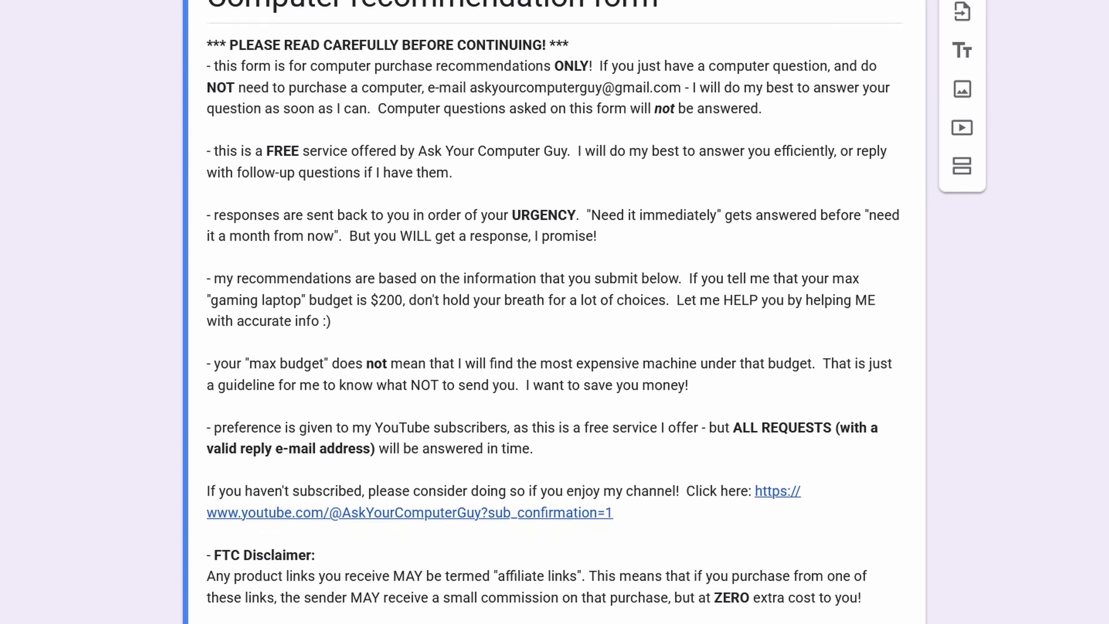
pyautogui.scroll(-12, 554, 312)
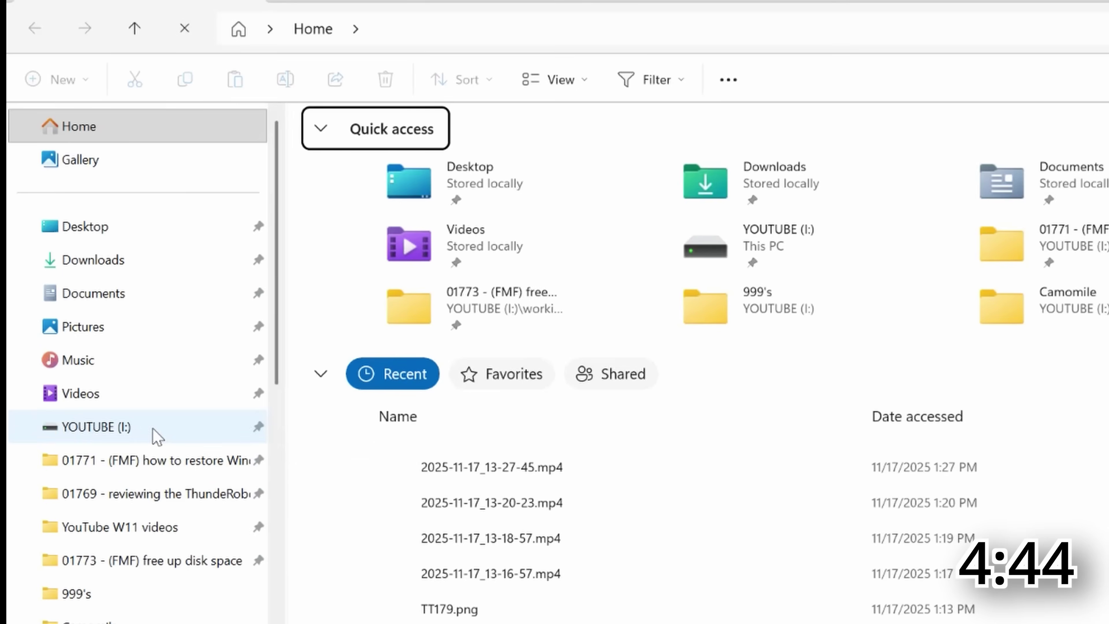
# Browse the folders on the YOUTUBE (I:) drive.
pyautogui.click(153, 432)
pyautogui.scroll(-10, 699, 362)
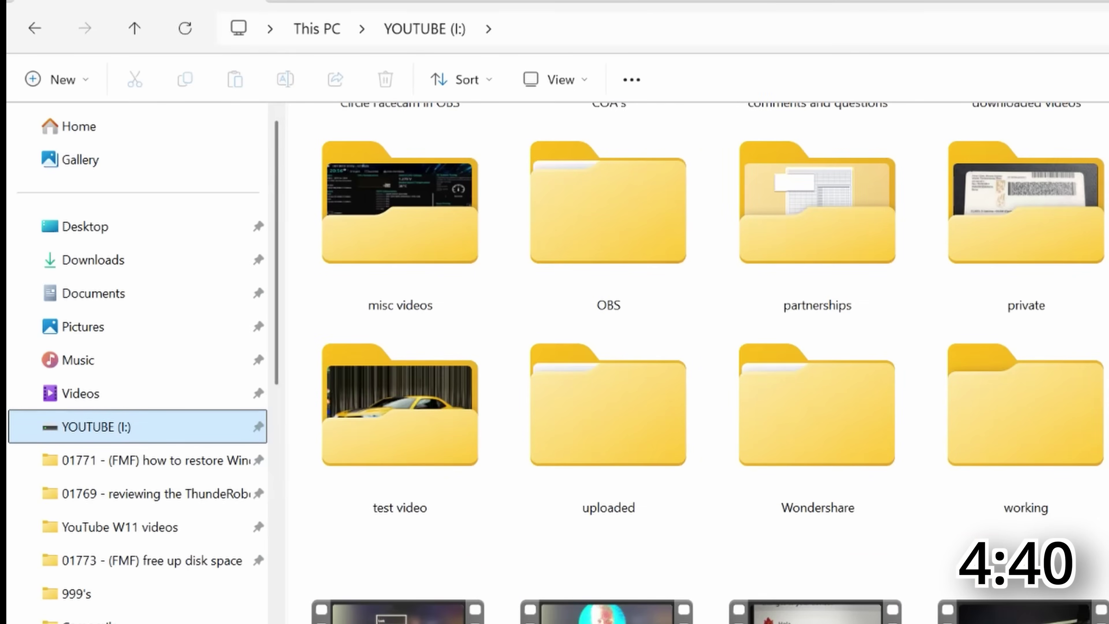
pyautogui.scroll(3, 699, 362)
# Go back to Home, open Downloads, and sort its files alphabetically by name.
pyautogui.hotkey('alt', 'Left')
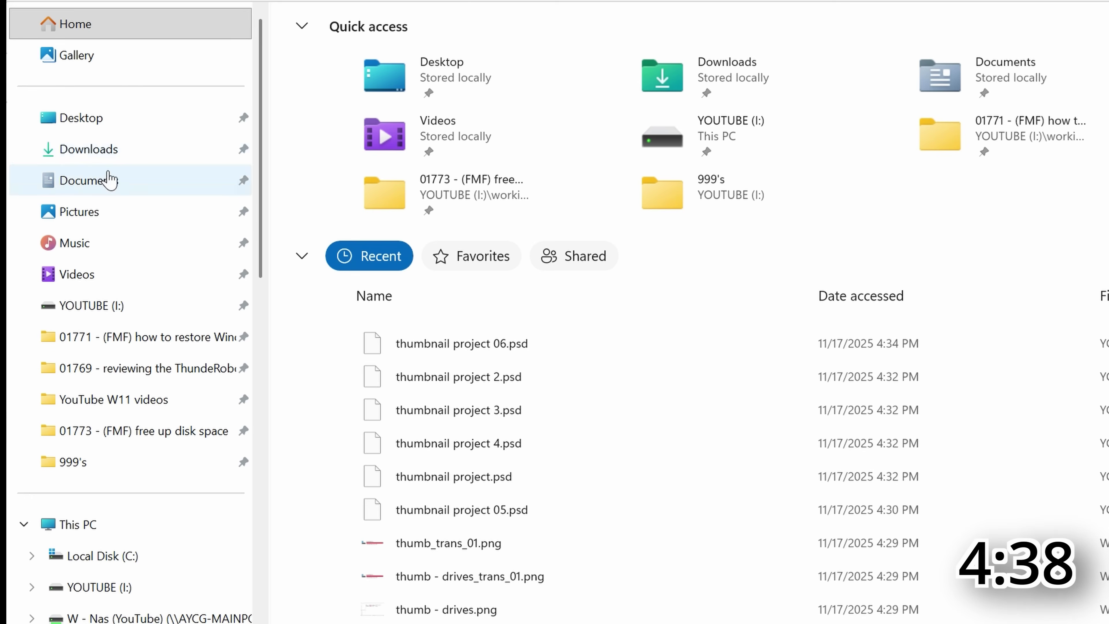
pyautogui.click(101, 164)
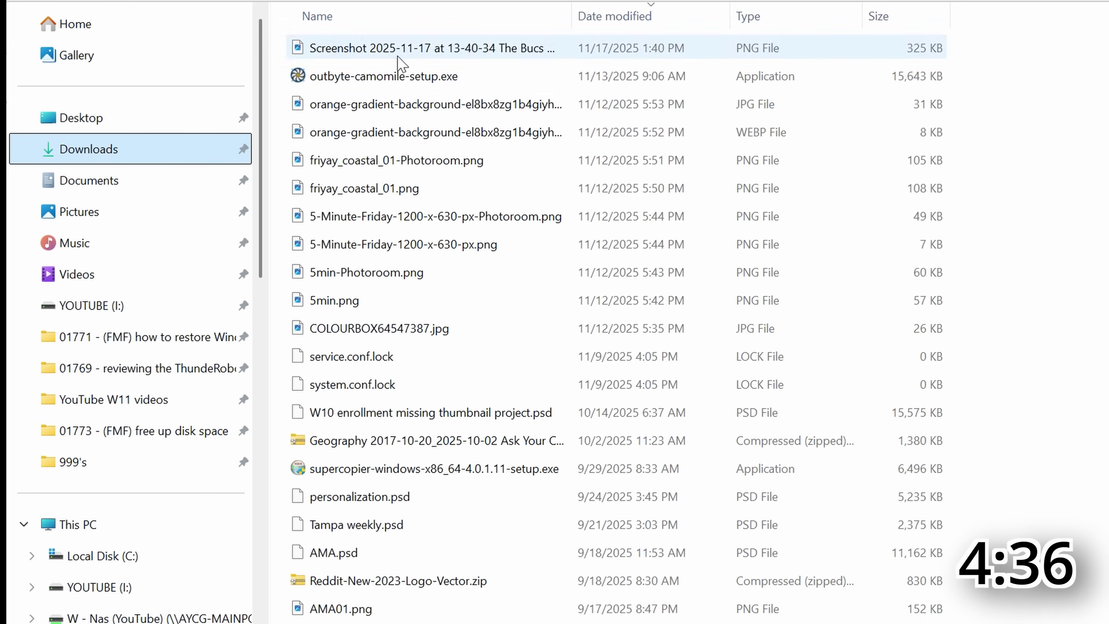
pyautogui.click(395, 17)
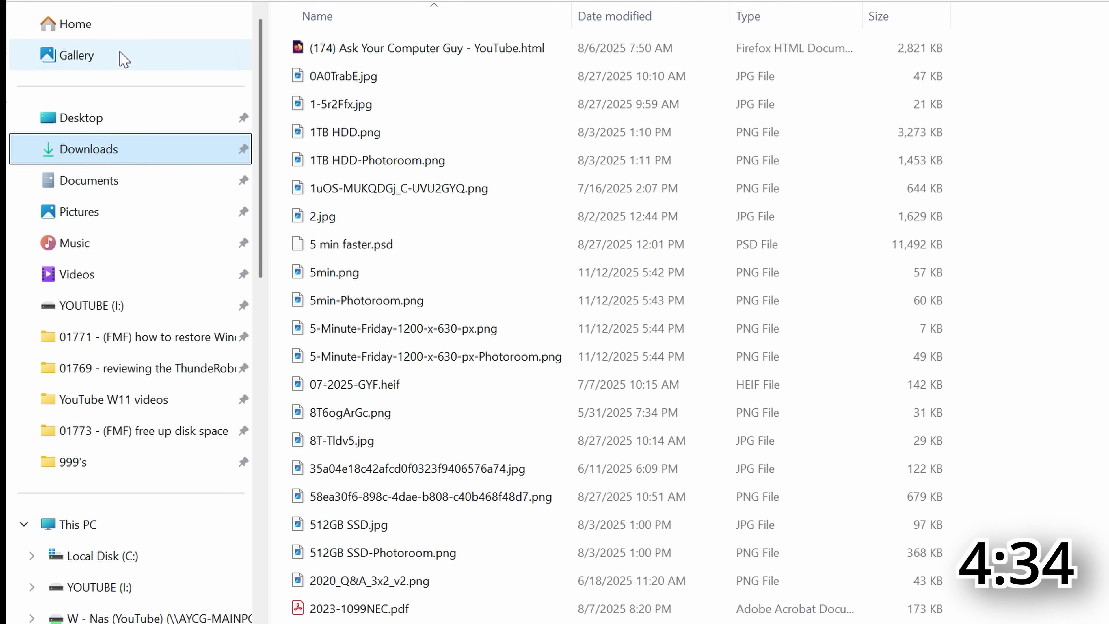
pyautogui.scroll(-20, 612, 306)
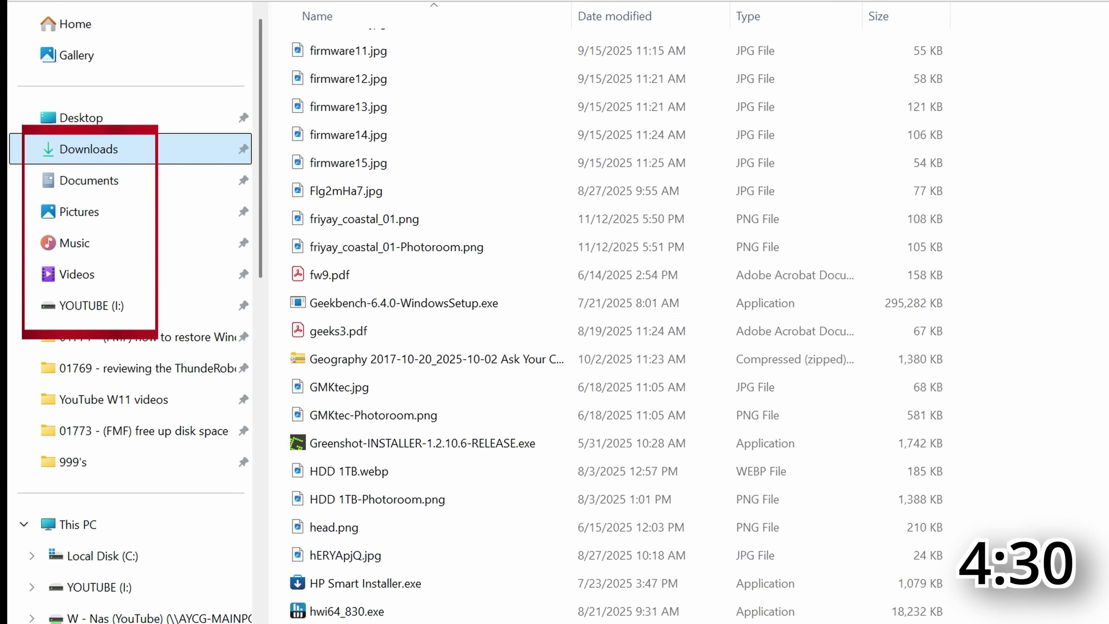
pyautogui.scroll(-10, 611, 305)
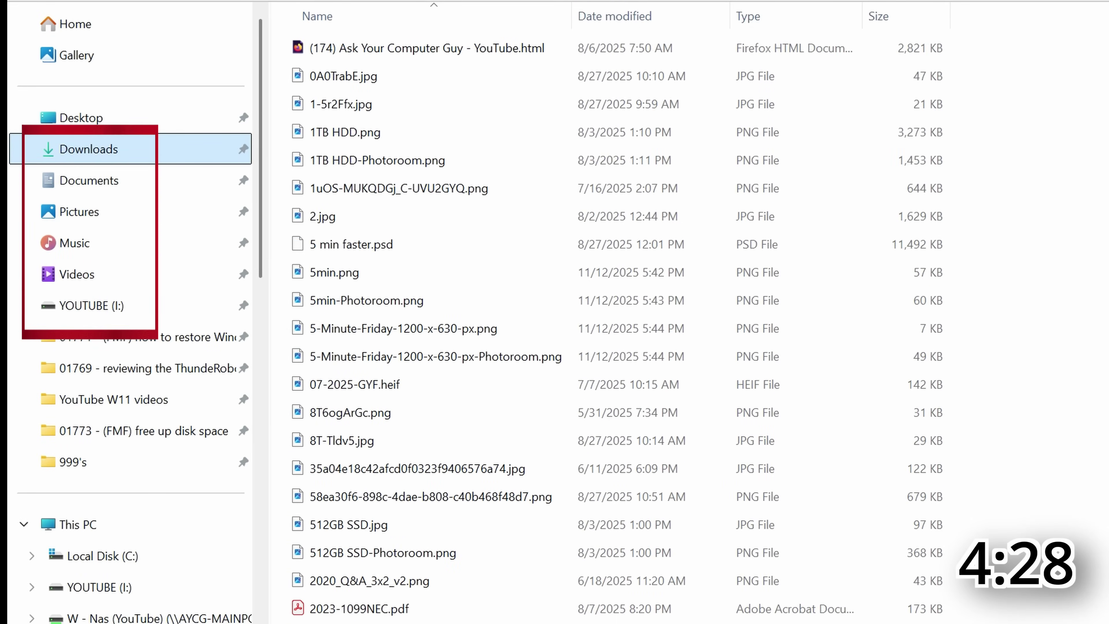
pyautogui.scroll(-10, 612, 306)
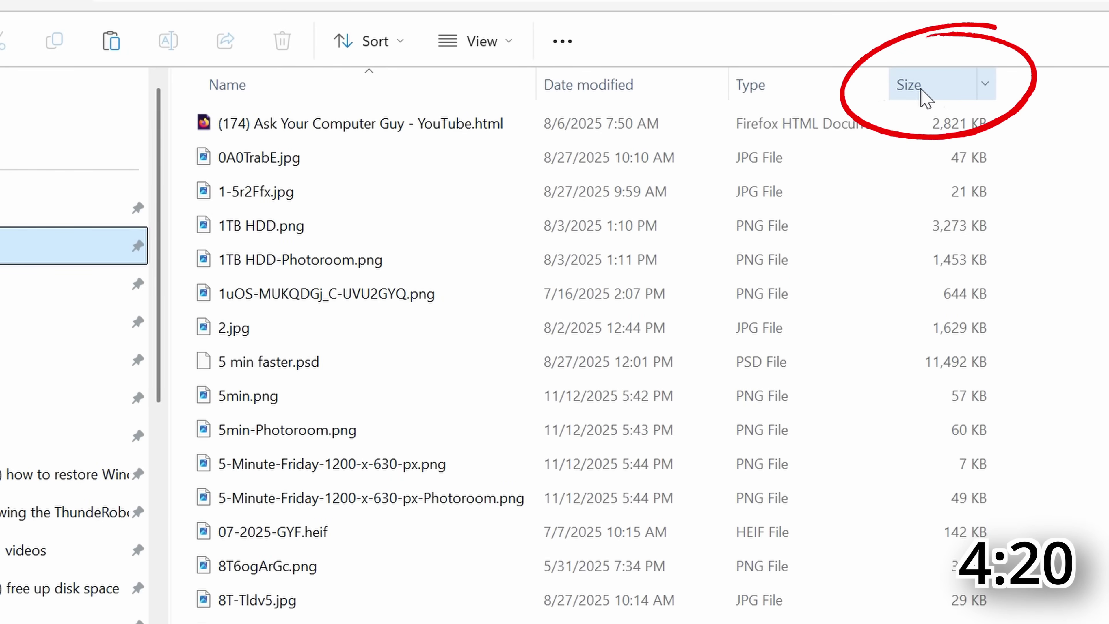
# Sort Downloads by size, largest first, and delete the 505,016 KB zip file.
pyautogui.click(920, 88)
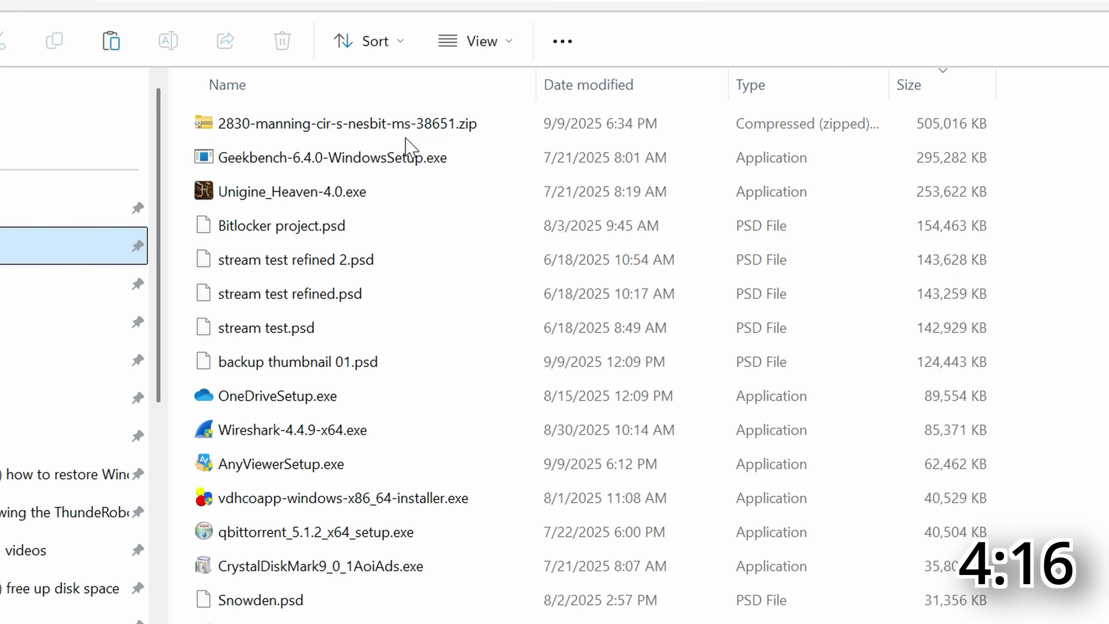
pyautogui.click(406, 127)
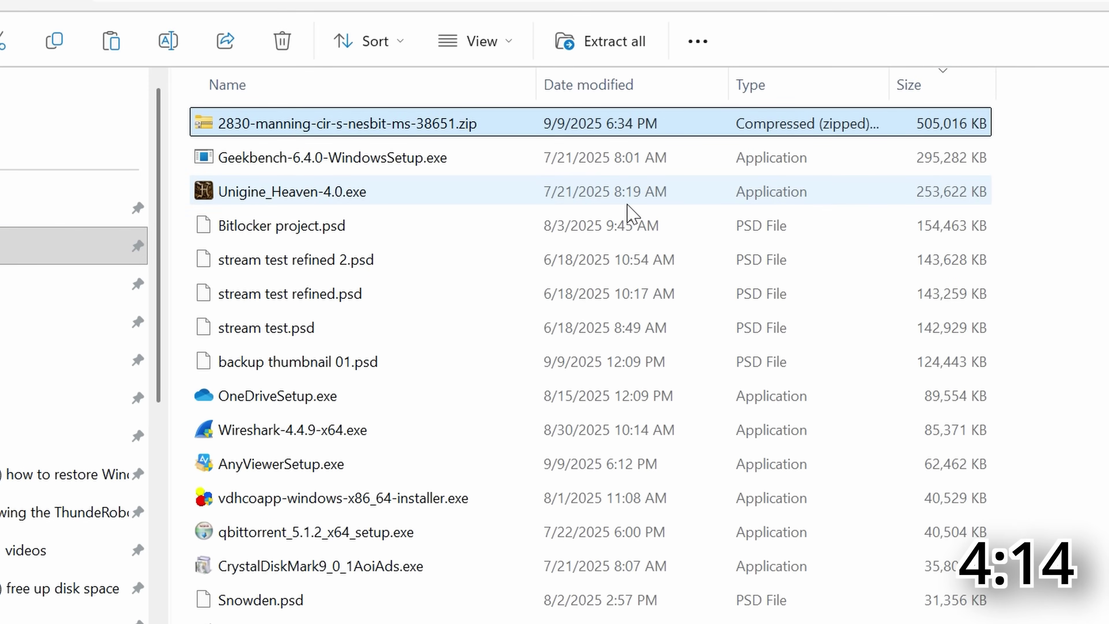
pyautogui.press('Delete')
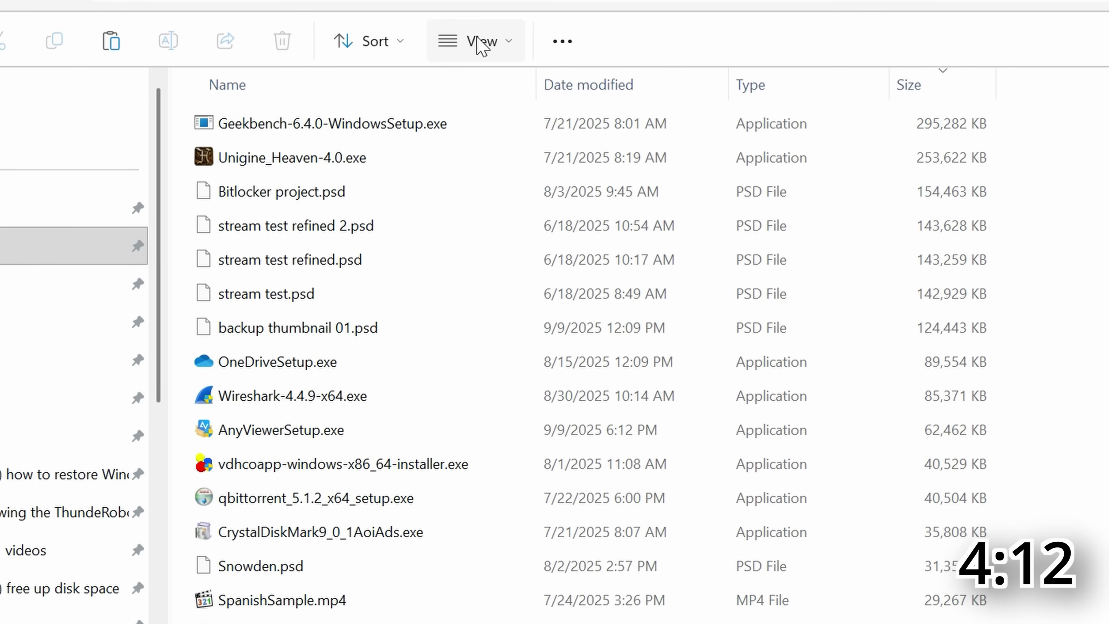
# Switch the Downloads view to extra large icons.
pyautogui.click(482, 45)
pyautogui.click(478, 93)
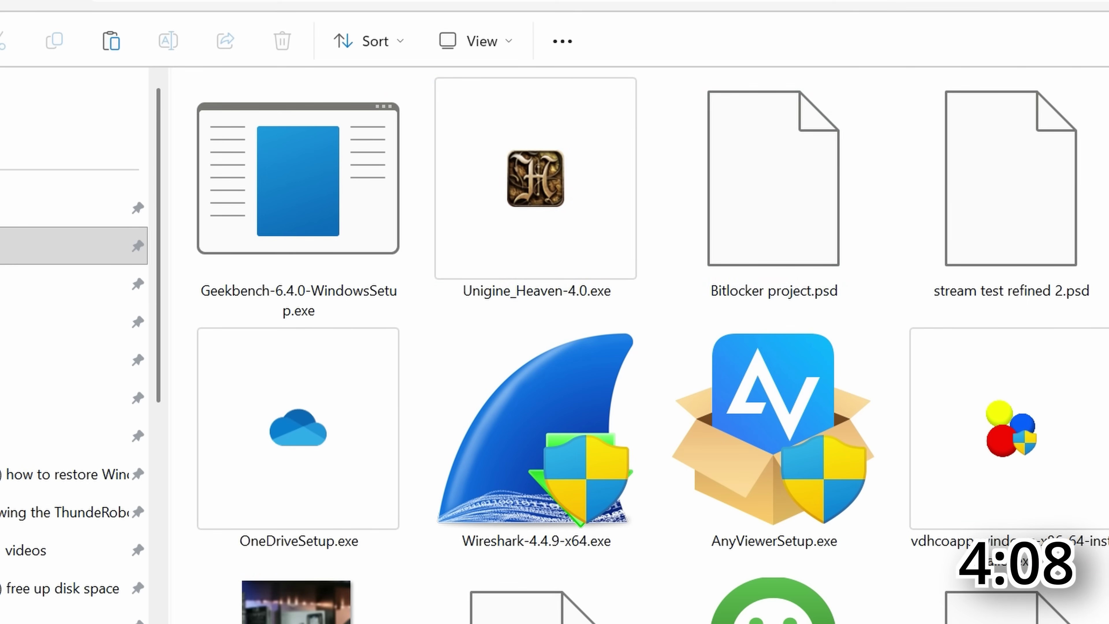
pyautogui.scroll(-15, 638, 345)
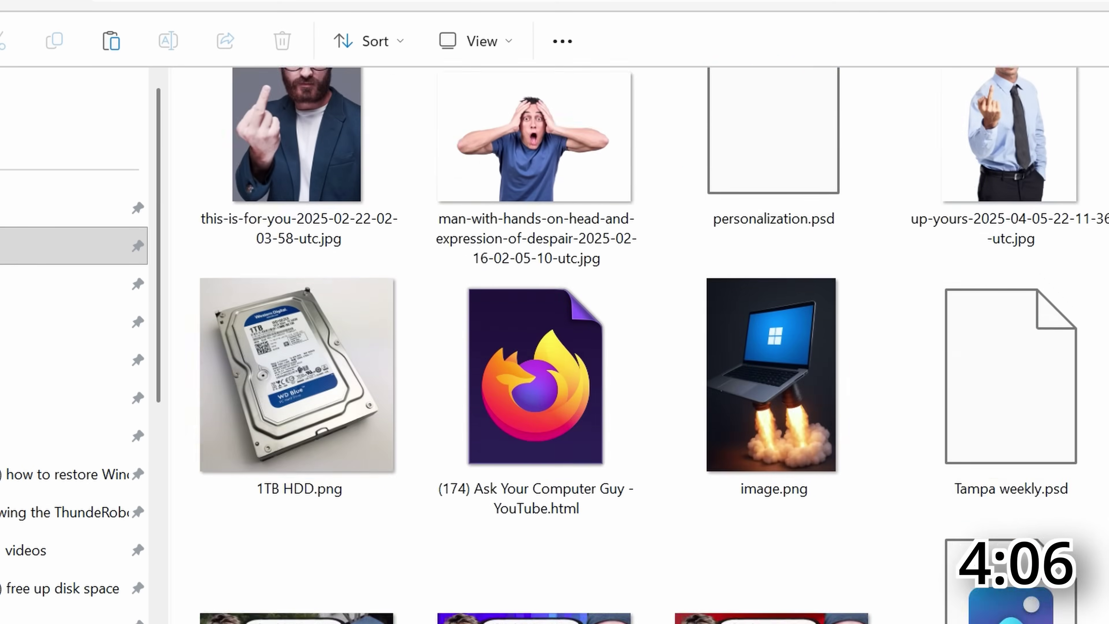
pyautogui.scroll(-10, 638, 345)
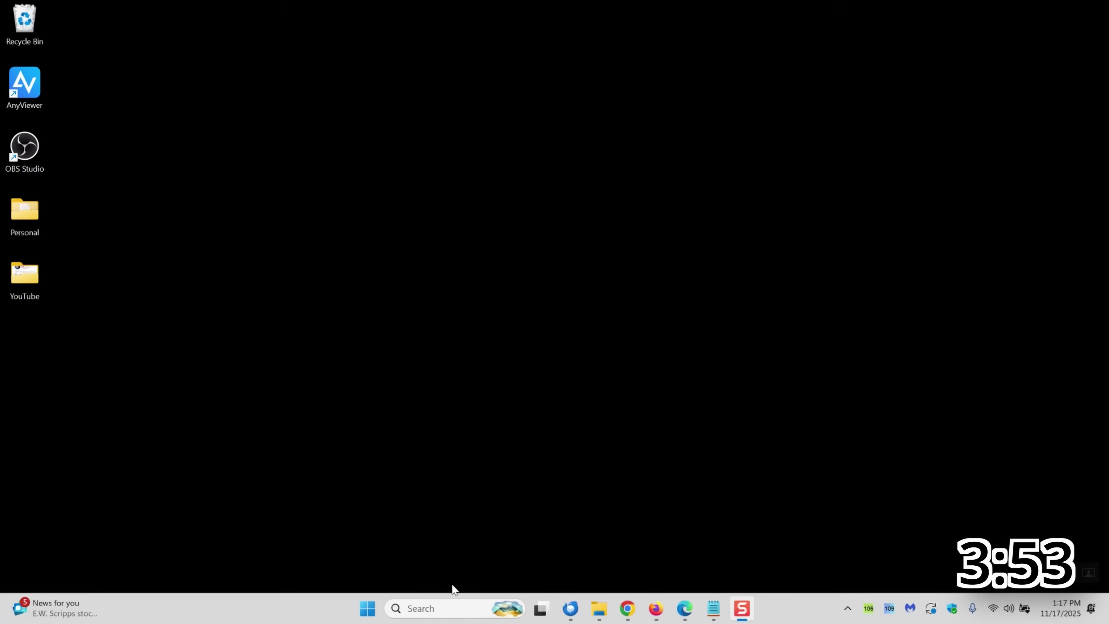
# Search Windows for 'cleanup' to bring up Disk Cleanup as the best match.
pyautogui.click(453, 606)
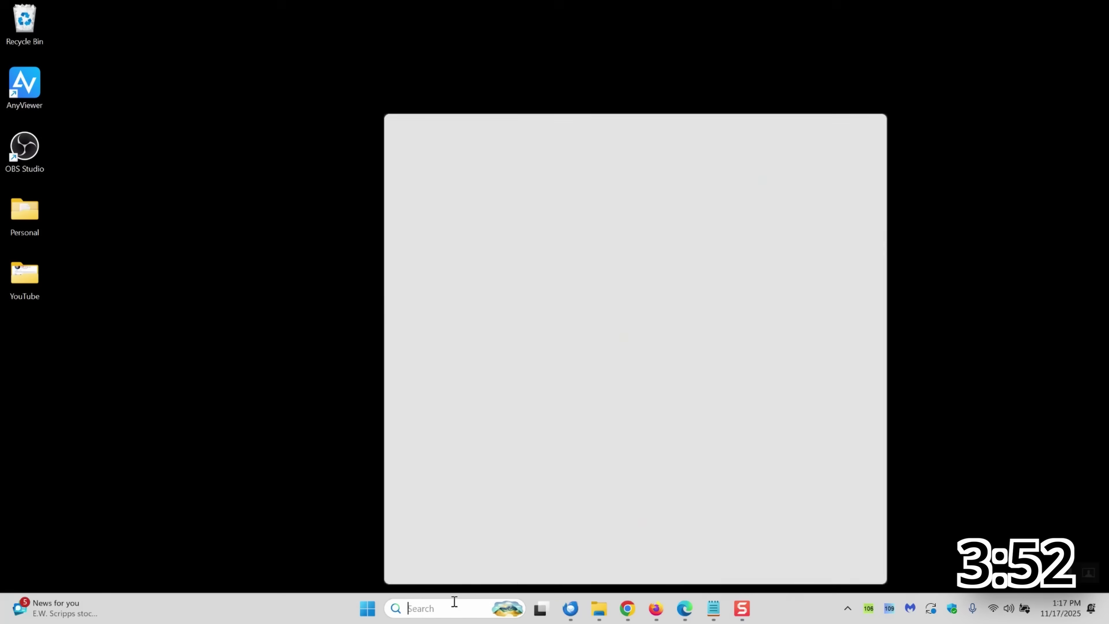
pyautogui.write('disc')
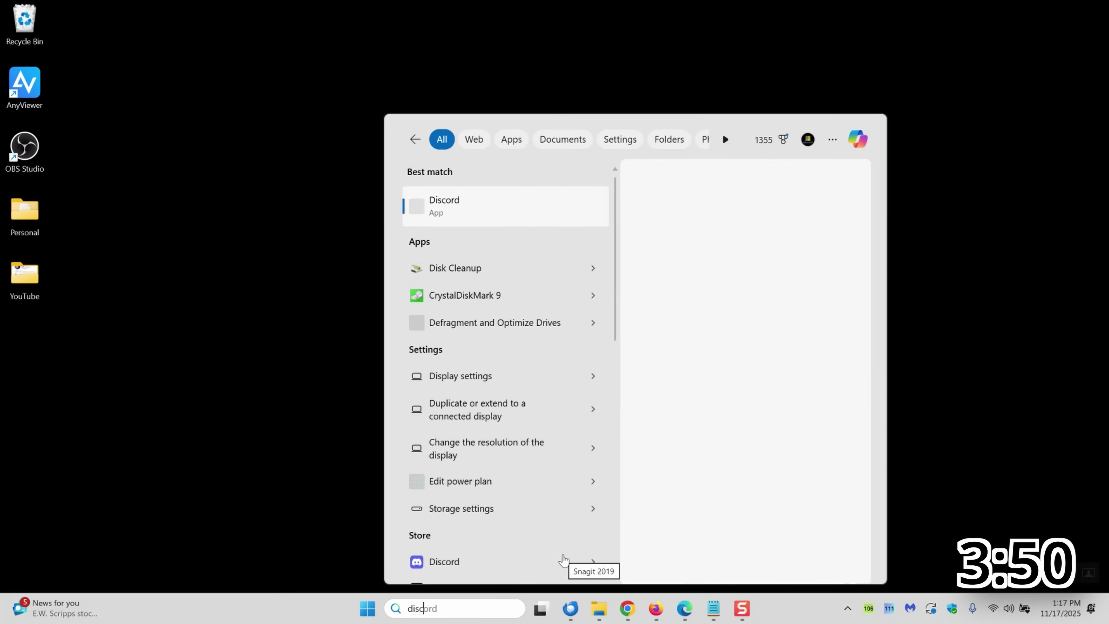
pyautogui.press('BackSpace')
pyautogui.press('BackSpace')
pyautogui.press('BackSpace')
pyautogui.press('BackSpace')
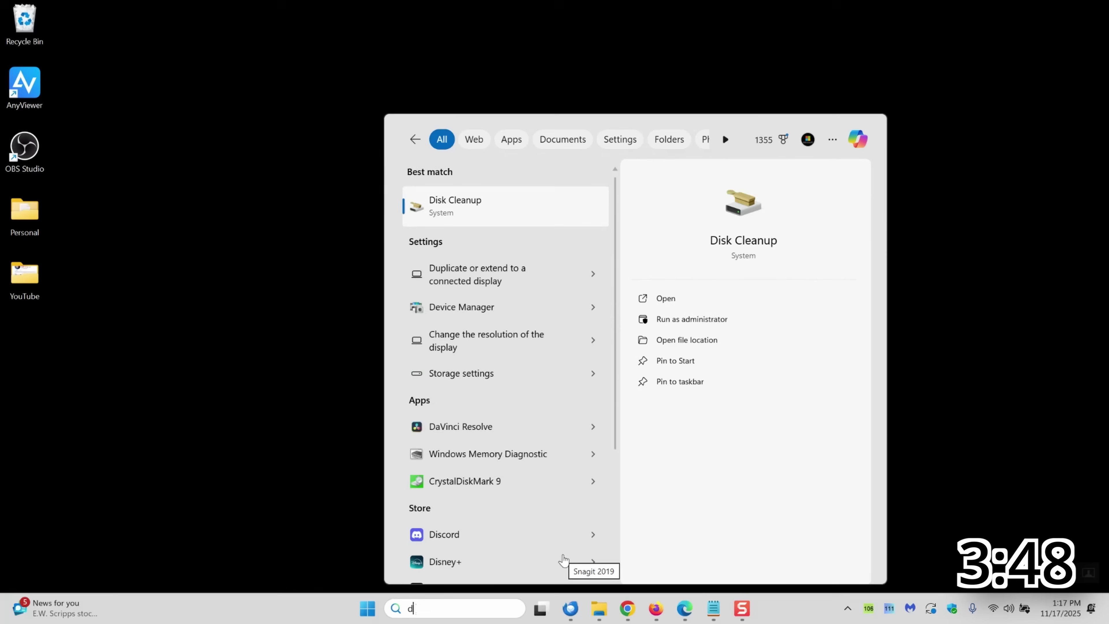
pyautogui.write('cleau')
pyautogui.press('BackSpace')
pyautogui.press('BackSpace')
pyautogui.press('BackSpace')
pyautogui.press('BackSpace')
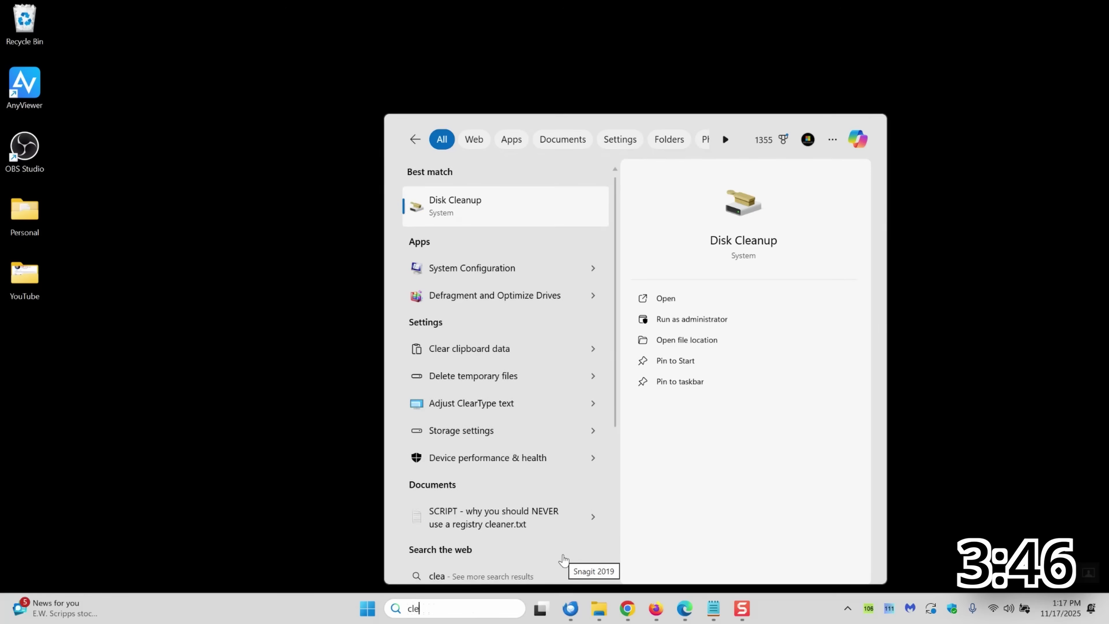
pyautogui.write('leanup')
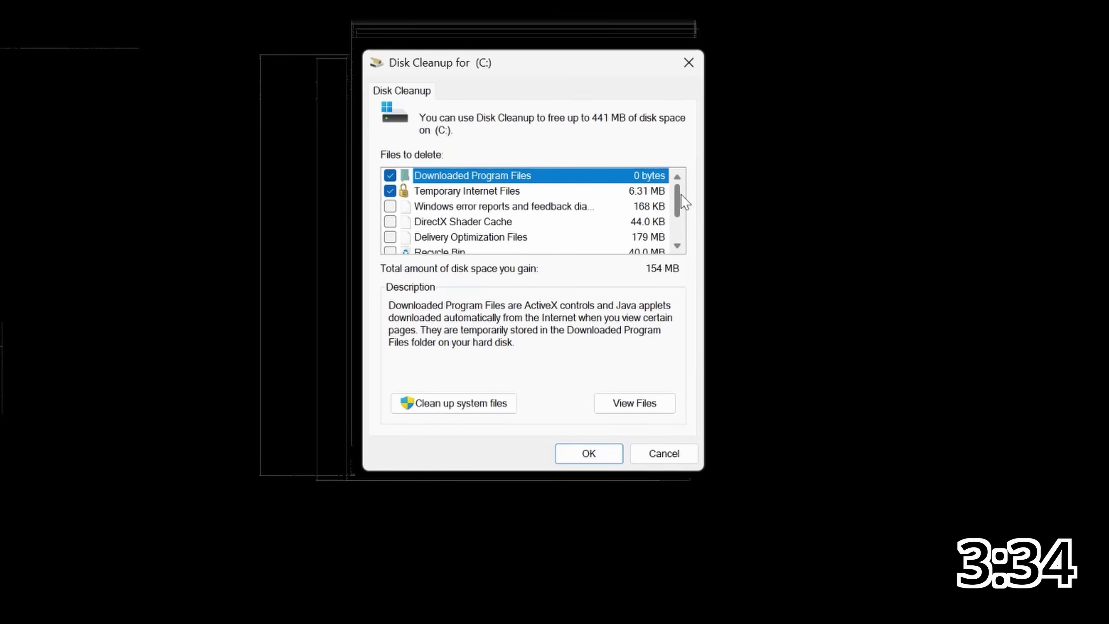
# Tick DirectX Shader Cache, Delivery Optimization Files and Temporary files, leaving Recycle Bin unchecked.
pyautogui.moveTo(680, 205); pyautogui.dragTo(686, 235)
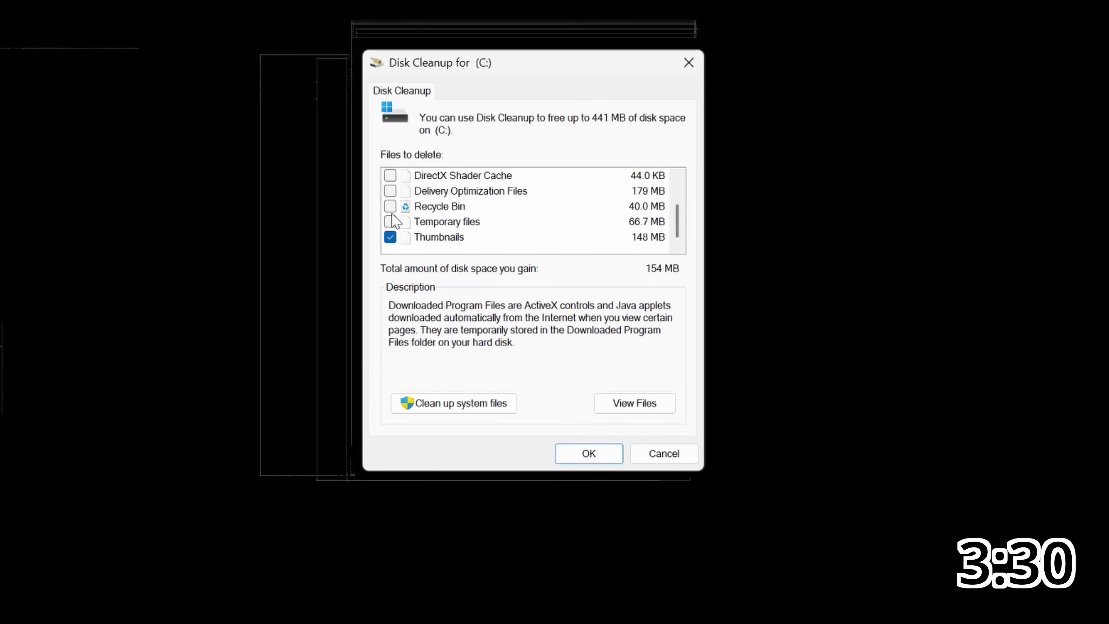
pyautogui.scroll(1, 410, 214)
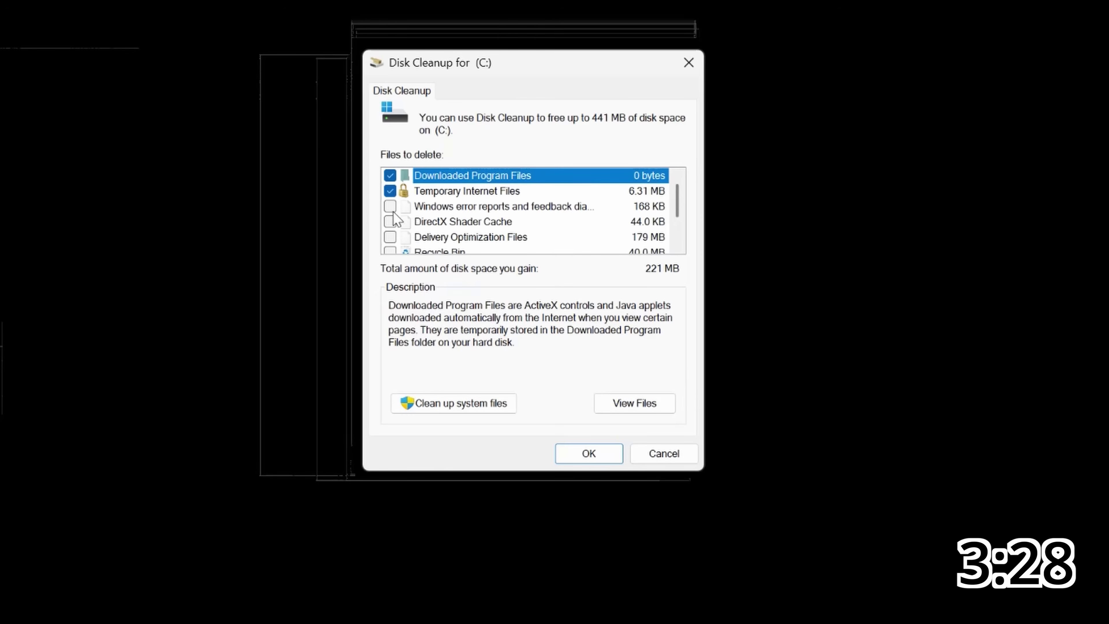
pyautogui.click(390, 221)
pyautogui.click(390, 236)
pyautogui.click(390, 249)
pyautogui.scroll(-1, 391, 236)
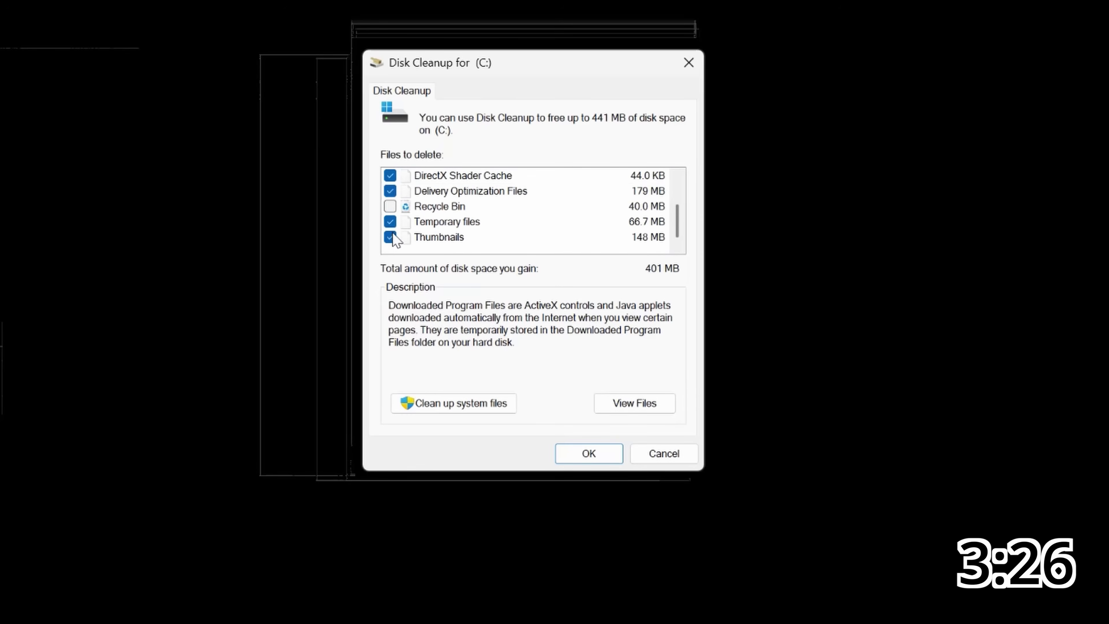
pyautogui.click(390, 207)
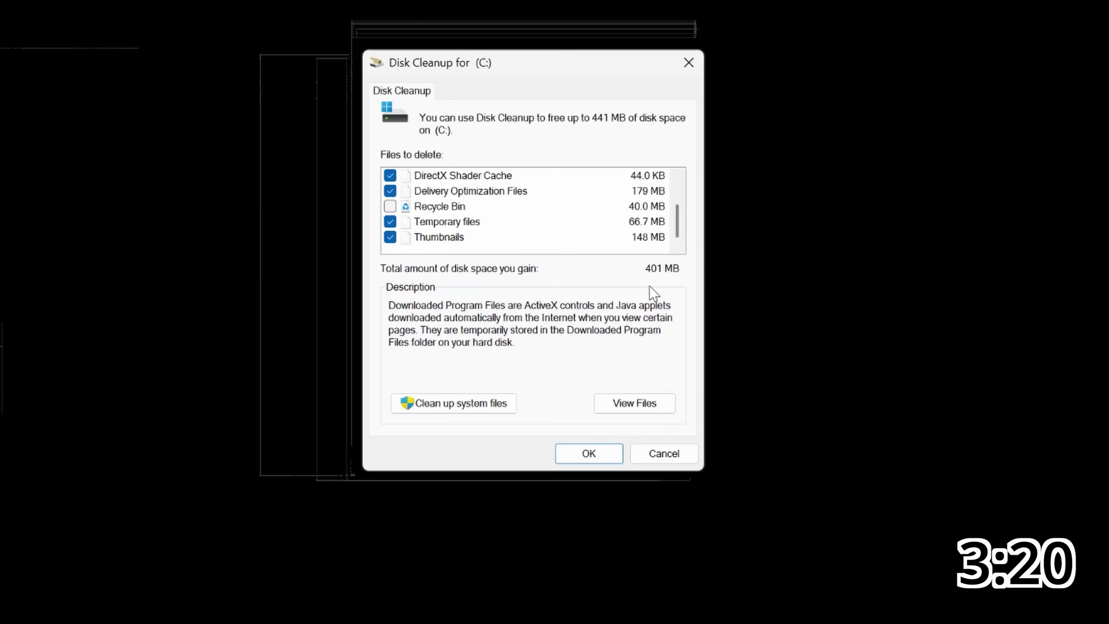
# Scan system files and tick Windows Update Cleanup, Defender, error reports, Delivery Optimization, Temporary files; untick Recycle Bin.
pyautogui.click(479, 409)
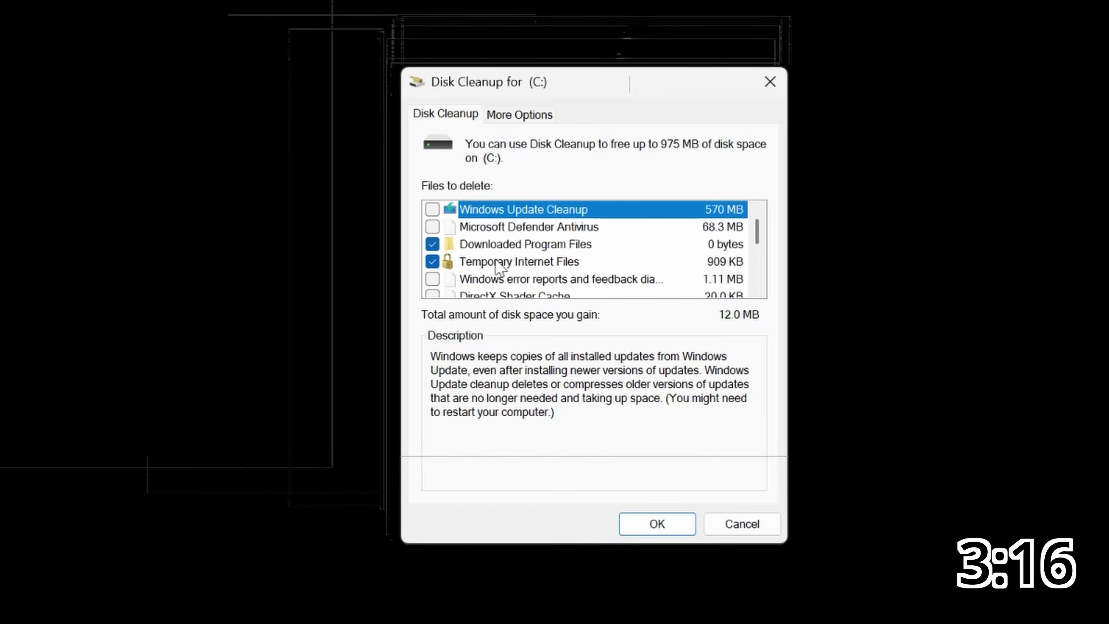
pyautogui.click(432, 210)
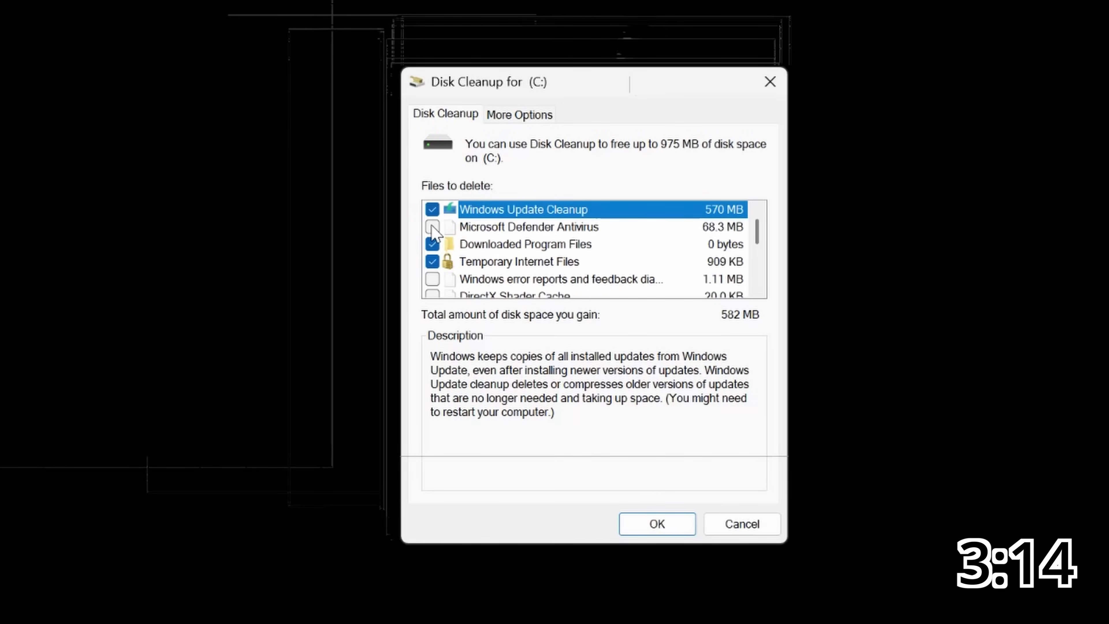
pyautogui.click(432, 227)
pyautogui.click(432, 278)
pyautogui.scroll(-1, 431, 282)
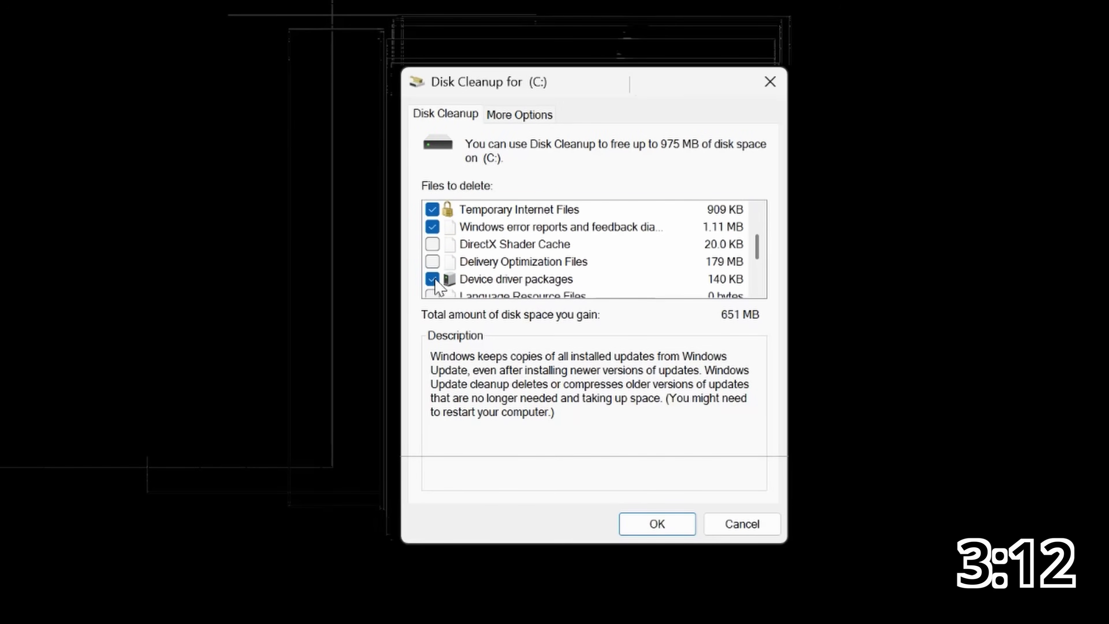
pyautogui.click(433, 262)
pyautogui.scroll(-1, 437, 261)
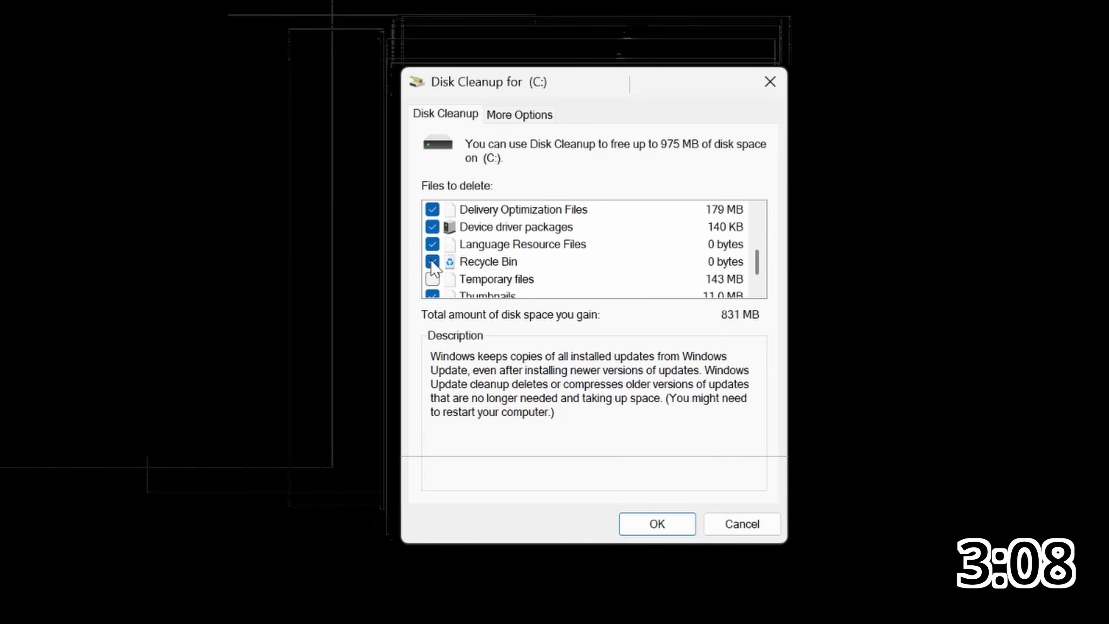
pyautogui.click(433, 262)
pyautogui.click(432, 279)
# Open the Windows Settings app from the Start menu.
pyautogui.scroll(-1, 437, 279)
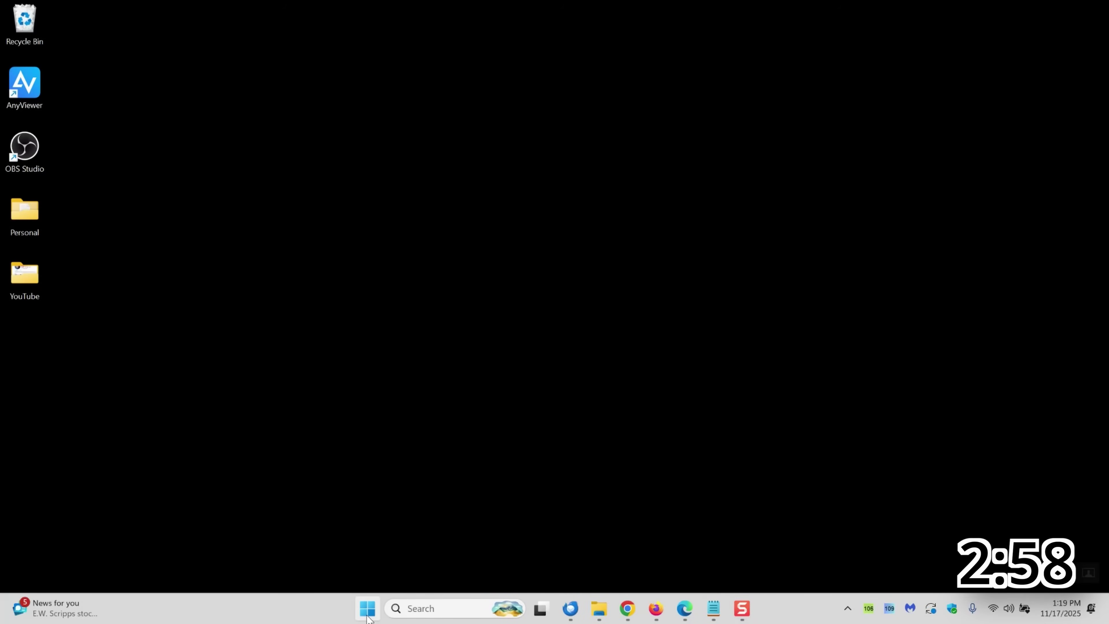
pyautogui.click(368, 616)
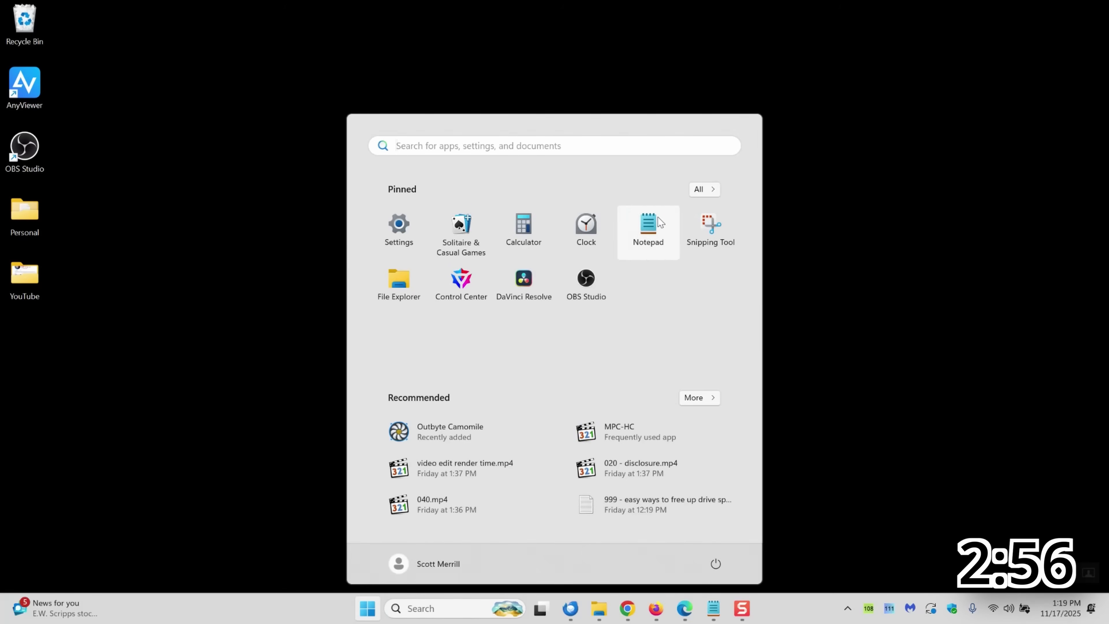
pyautogui.click(413, 229)
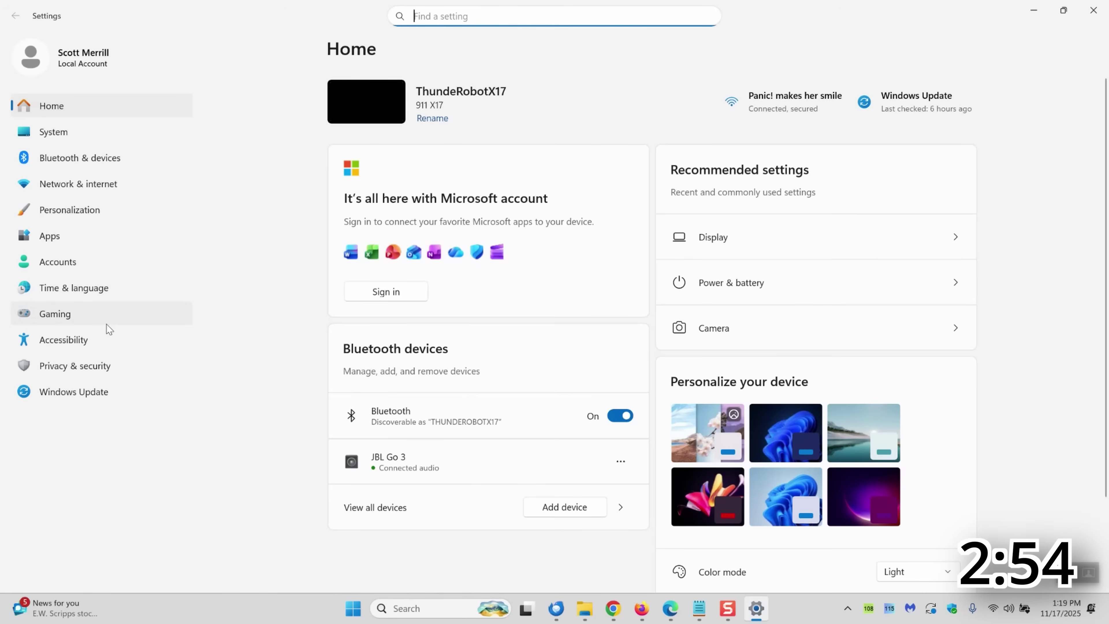
# Sort the installed apps by size, large to small, across all drives.
pyautogui.click(60, 237)
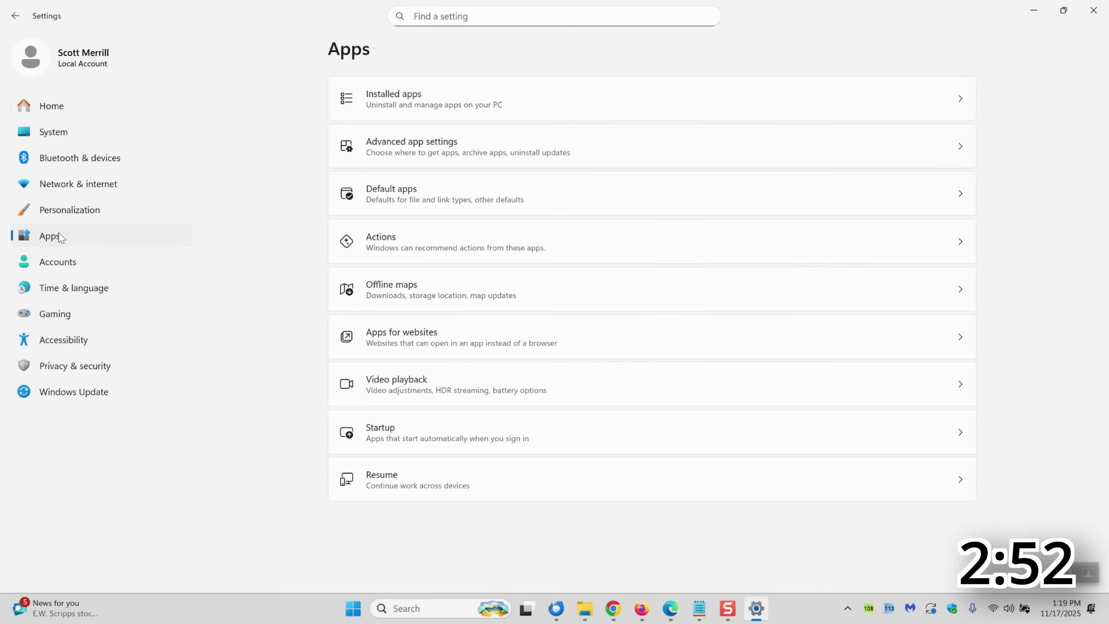
pyautogui.click(551, 106)
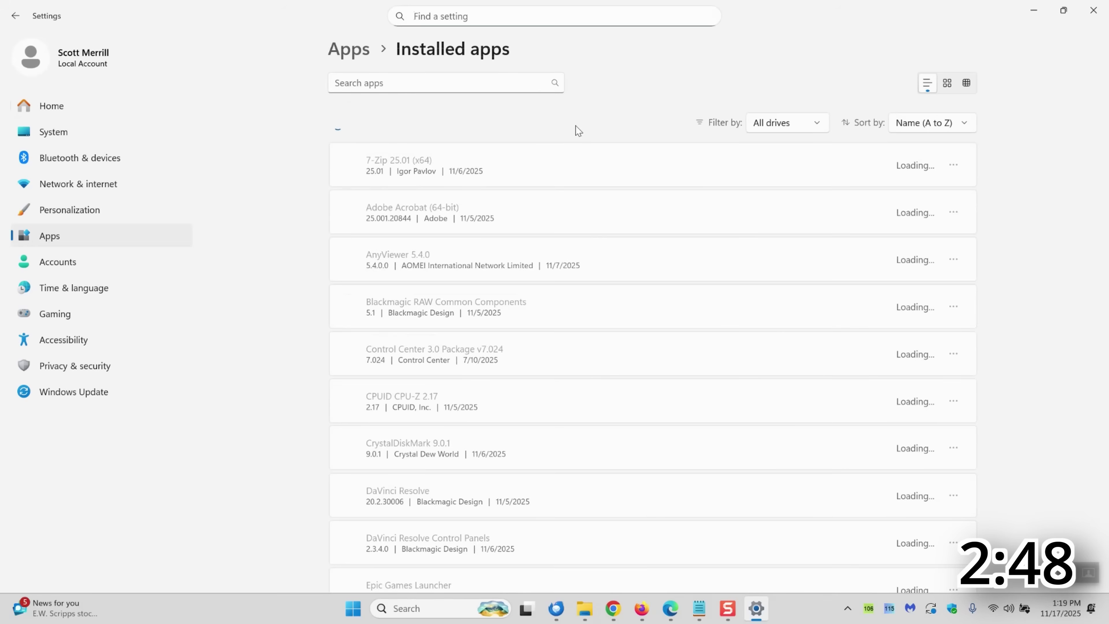
pyautogui.moveTo(1104, 111)
pyautogui.mouseDown()
pyautogui.moveTo(1107, 459)
pyautogui.moveTo(1104, 112)
pyautogui.mouseUp()
pyautogui.click(796, 120)
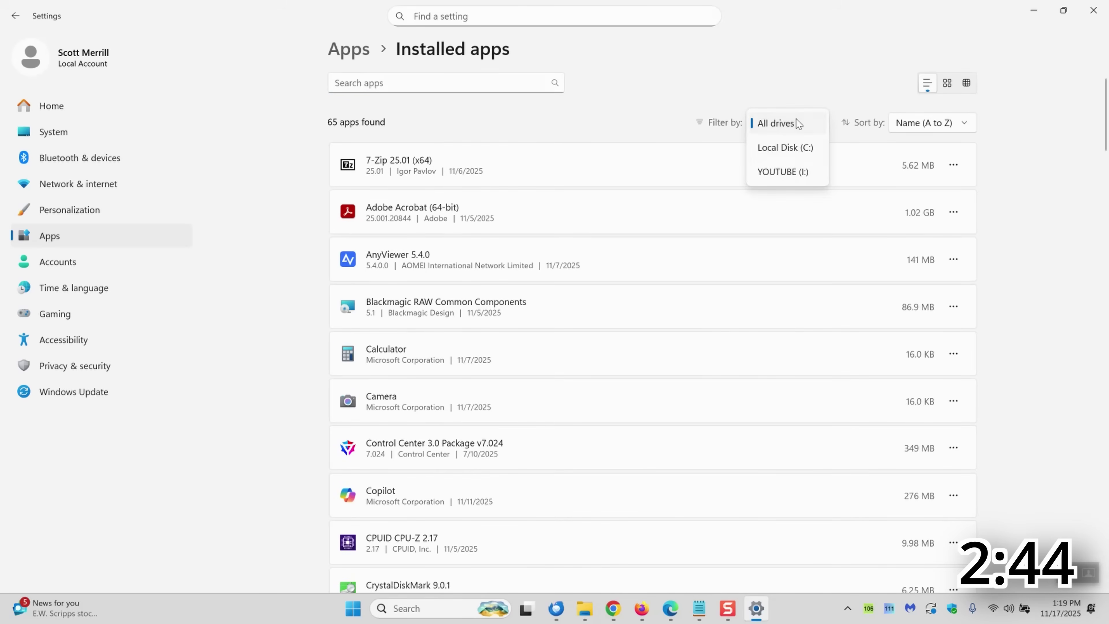
pyautogui.click(796, 122)
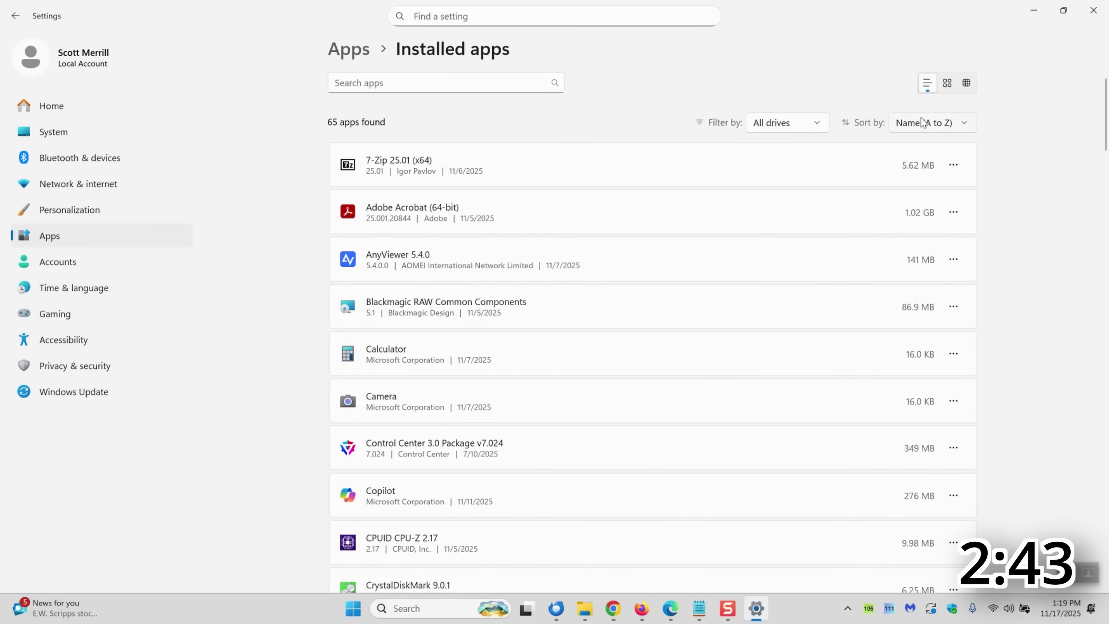
pyautogui.click(946, 124)
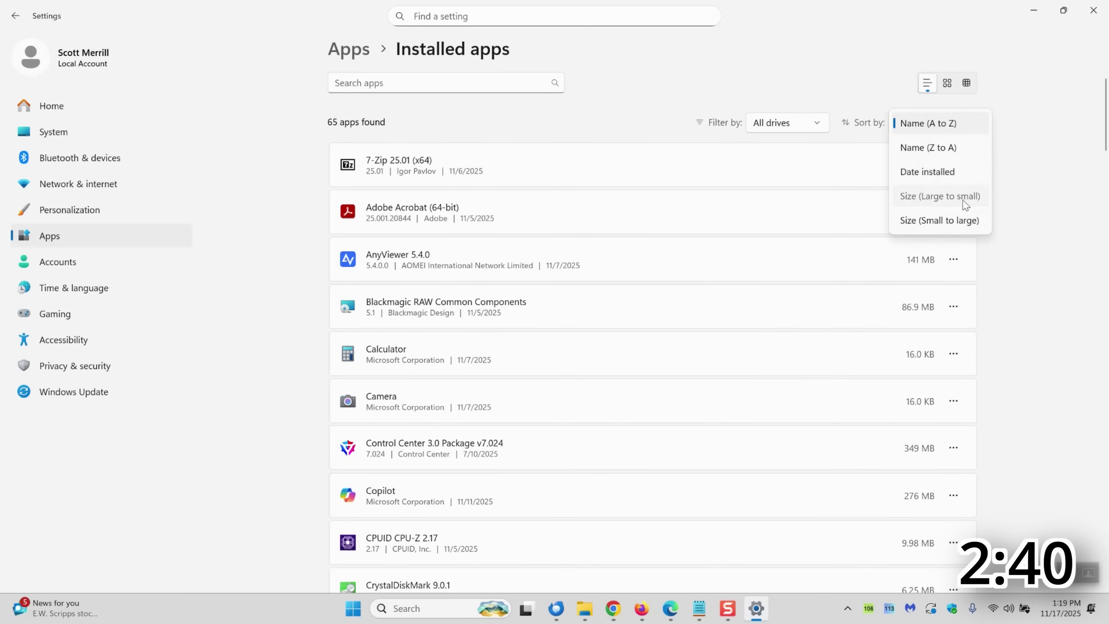
pyautogui.click(938, 197)
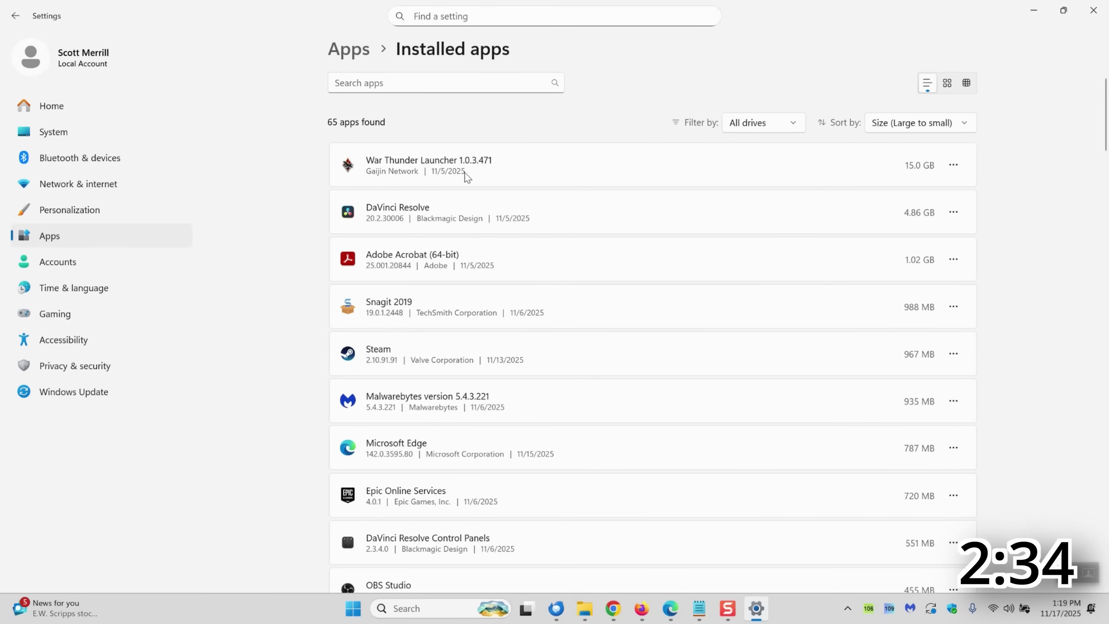
# Uninstall Microsoft 365 Copilot.
pyautogui.scroll(-15, 565, 222)
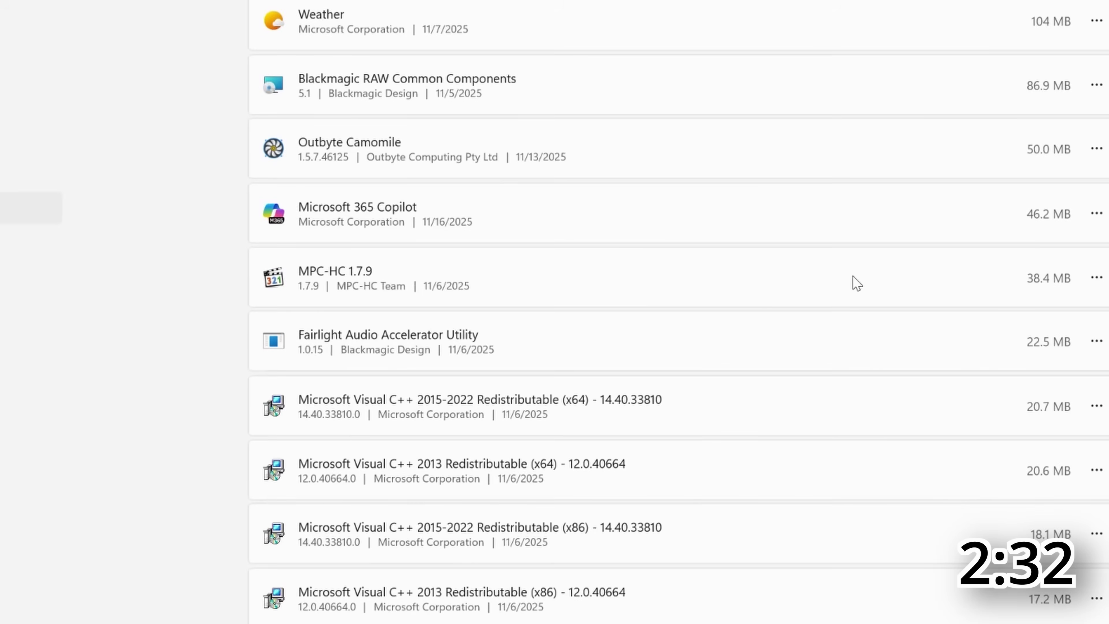
pyautogui.click(1094, 211)
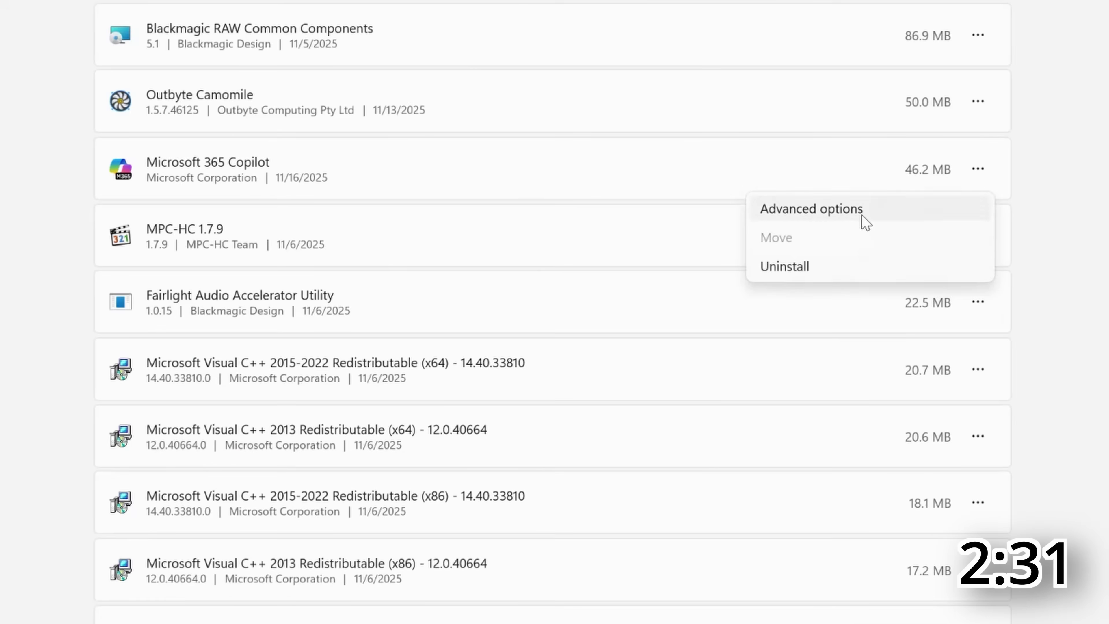
pyautogui.click(841, 268)
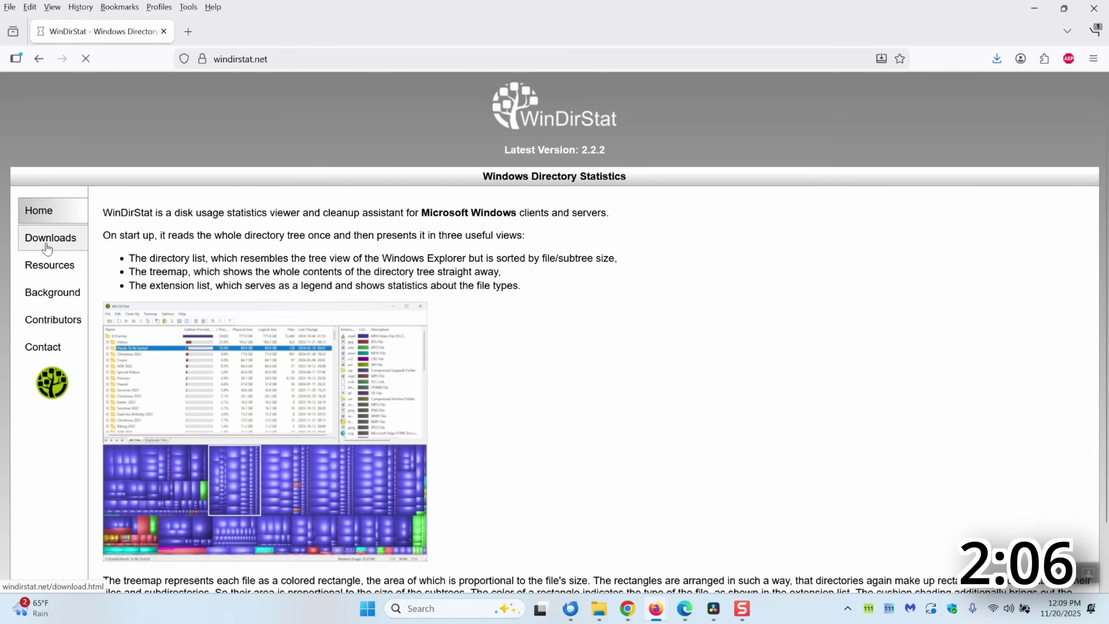
# Open the Downloads page on the windirstat.net website.
pyautogui.click(47, 249)
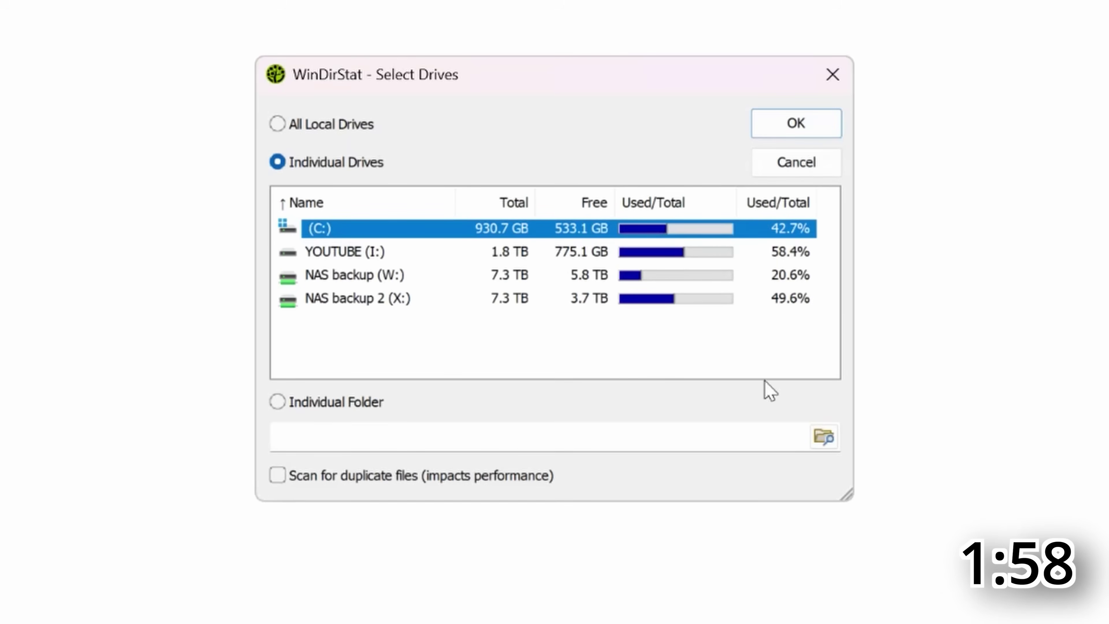
# Scan only the C: drive, chosen under Individual Drives, with duplicate-file scanning left off.
pyautogui.click(320, 400)
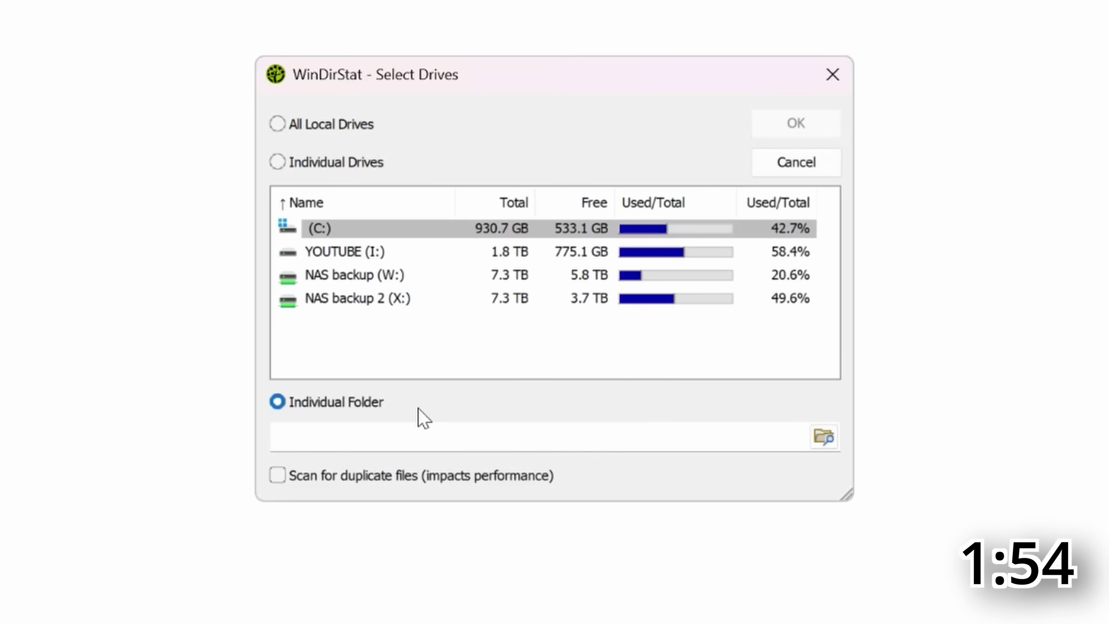
pyautogui.click(359, 483)
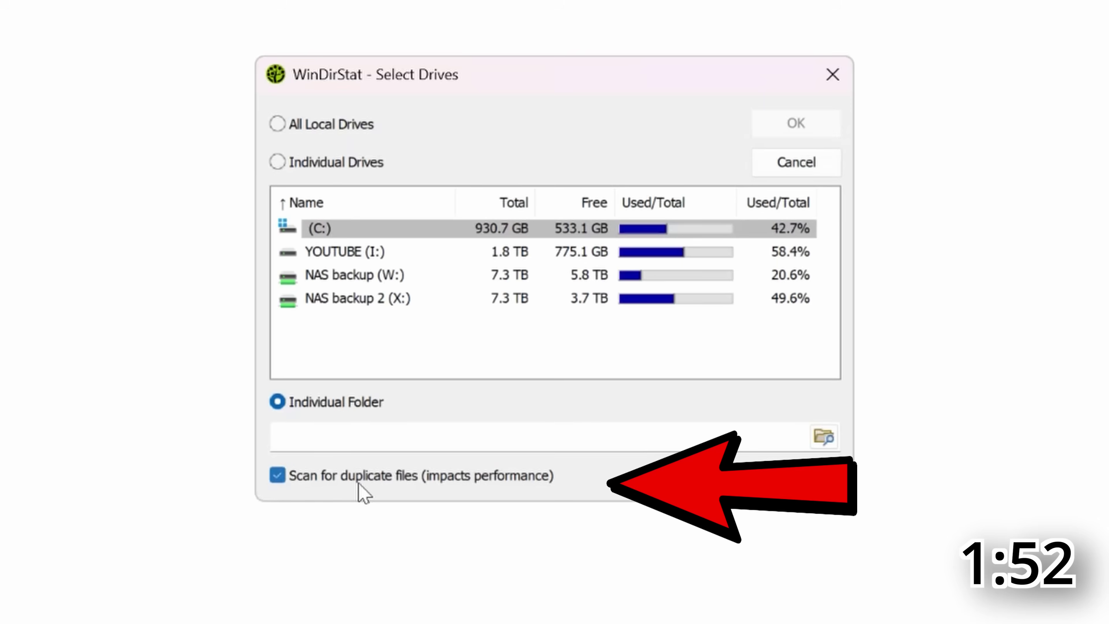
pyautogui.click(359, 483)
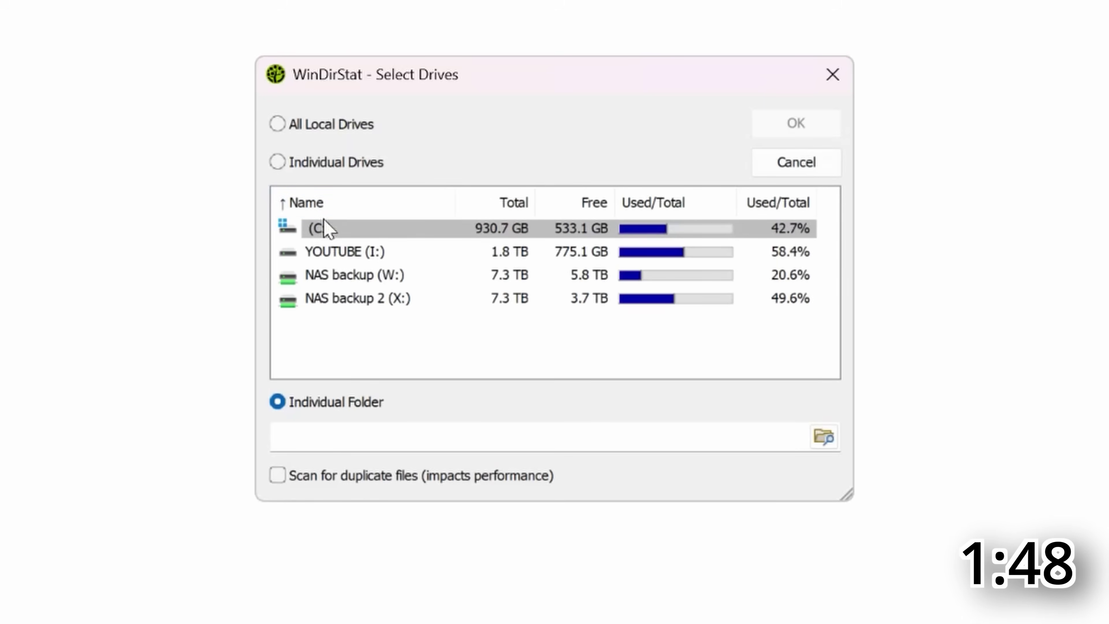
pyautogui.click(332, 127)
pyautogui.click(349, 163)
pyautogui.click(369, 228)
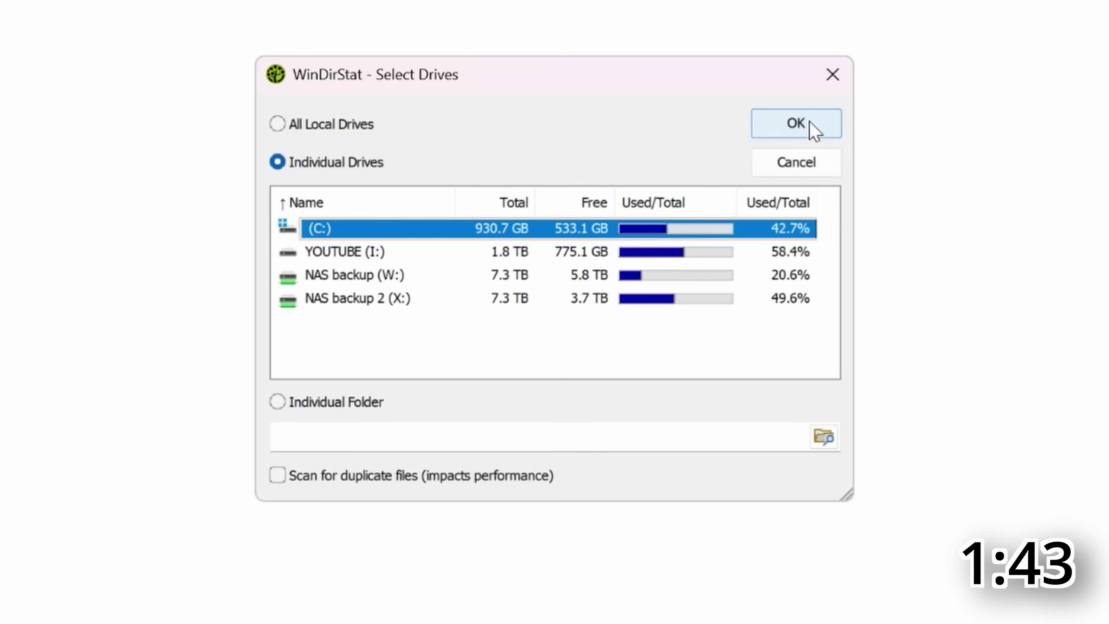
pyautogui.click(796, 124)
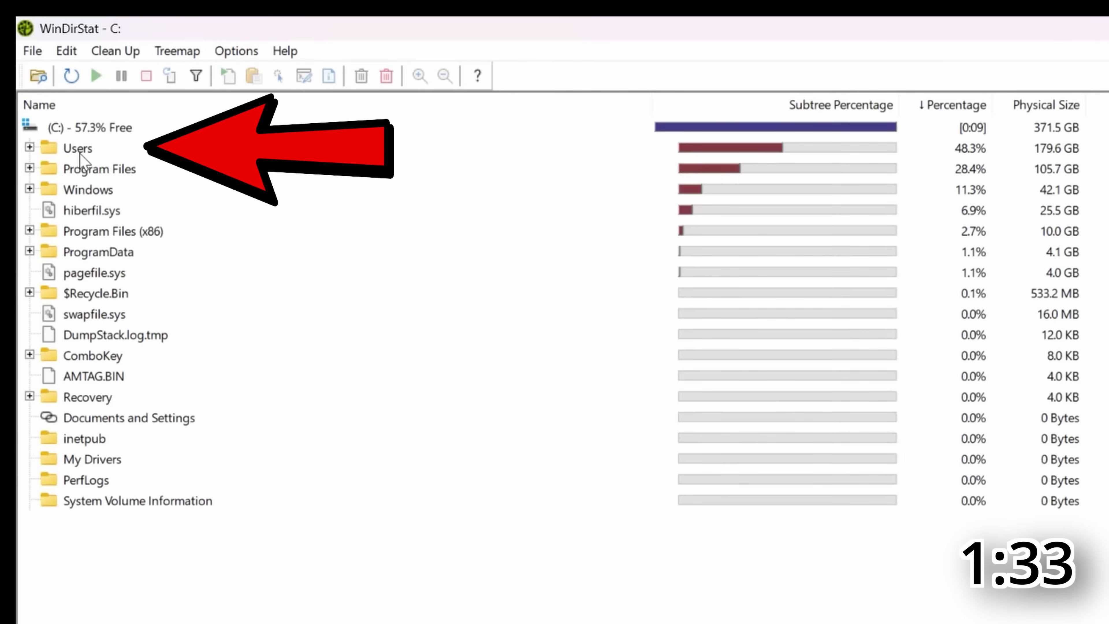
# Browse the largest top-level folders: Users, the main user folder, Program Files and Program Files (x86).
pyautogui.click(29, 149)
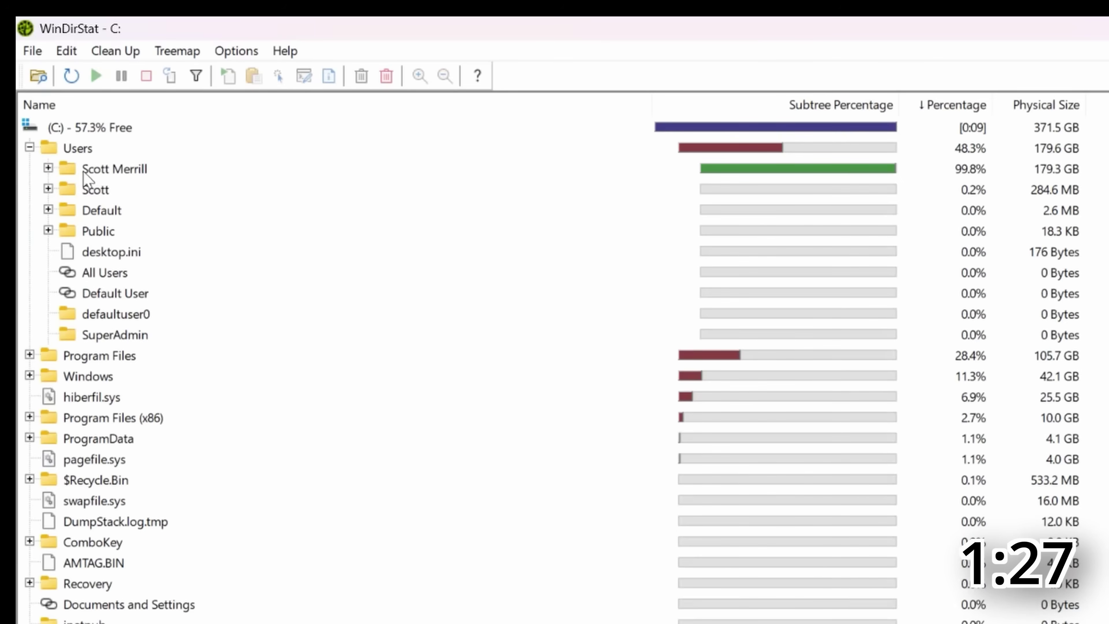
pyautogui.click(108, 173)
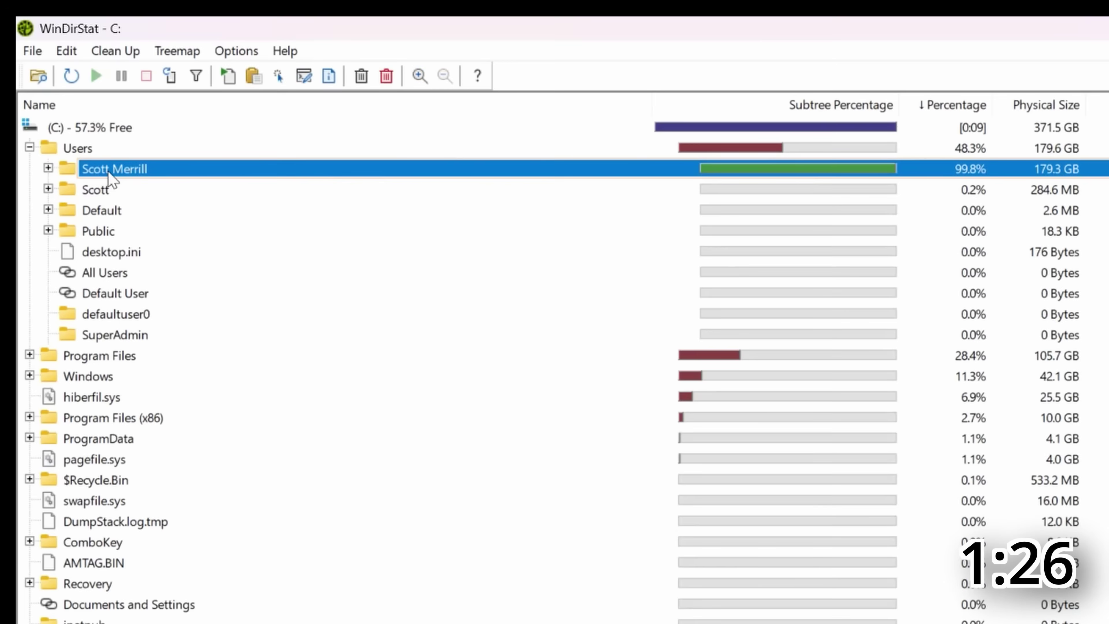
pyautogui.click(48, 168)
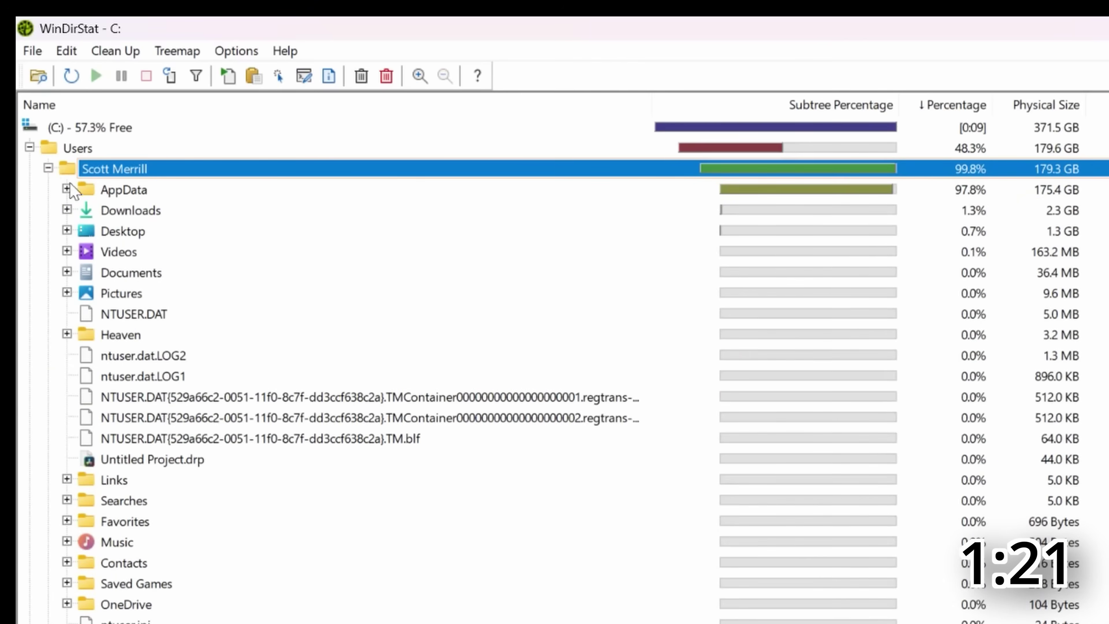
pyautogui.click(48, 168)
pyautogui.click(29, 148)
pyautogui.click(133, 171)
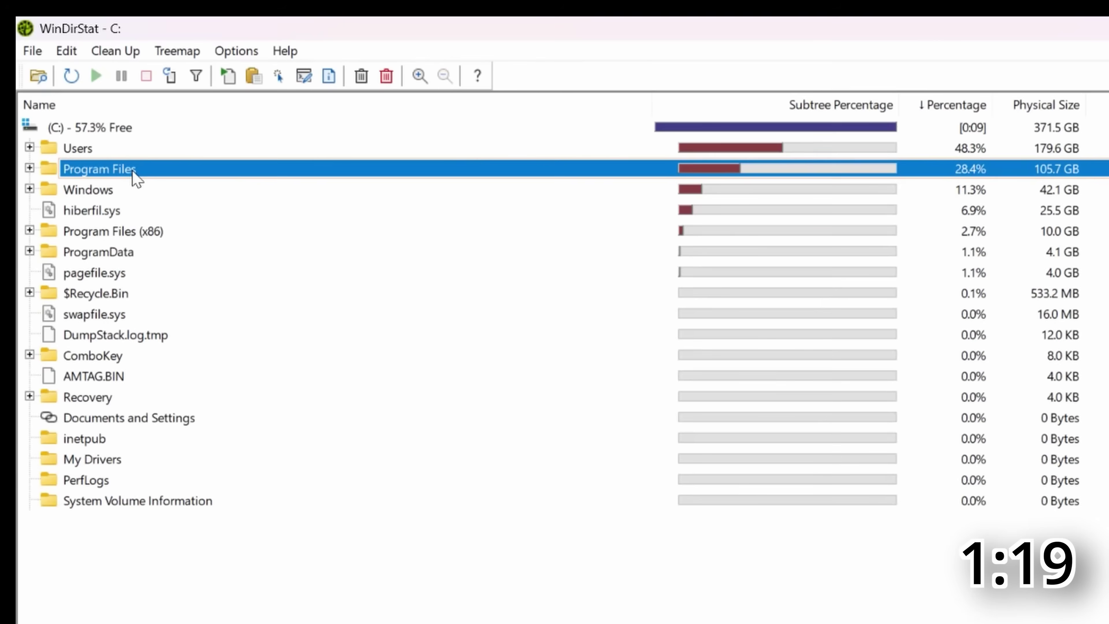
pyautogui.click(143, 231)
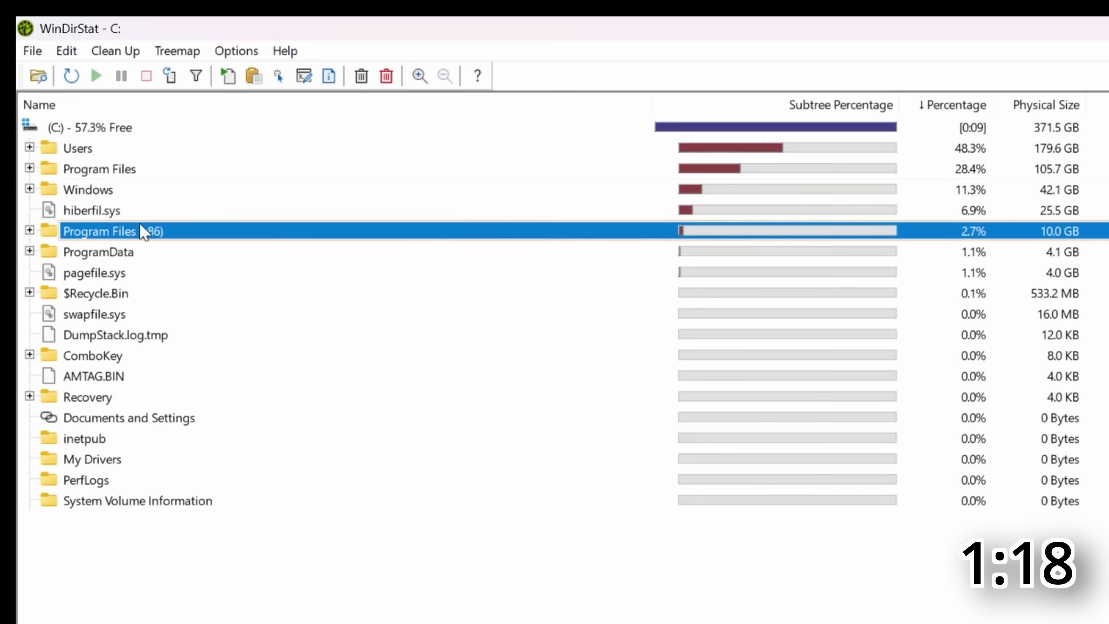
# Expand Users and the user profile to compare AppData (175.4 GB) and Downloads (2.3 GB).
pyautogui.click(29, 147)
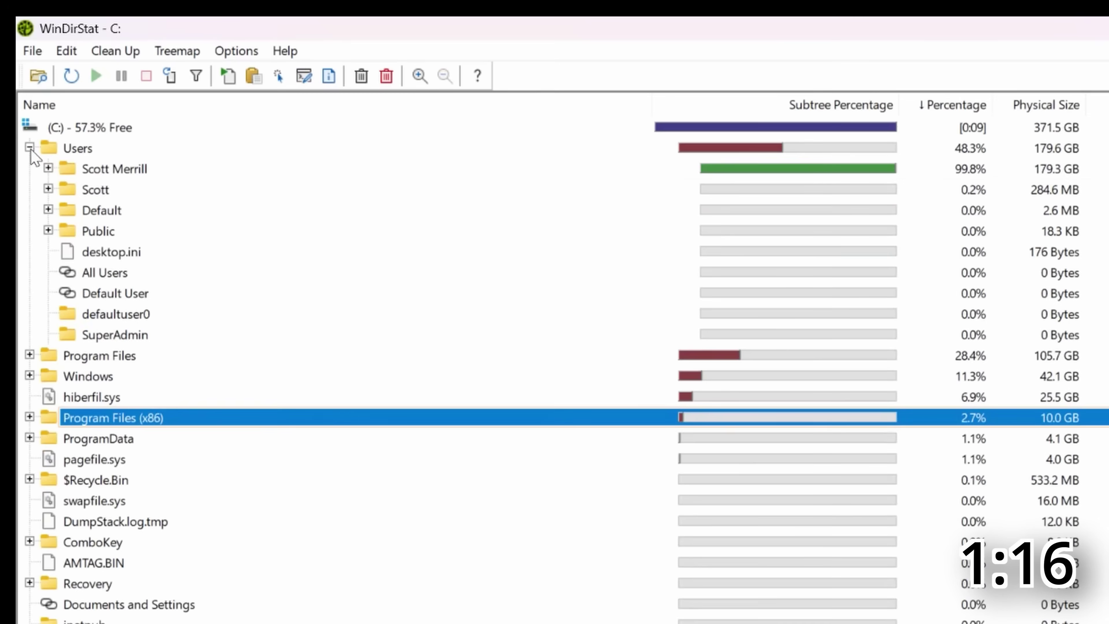
pyautogui.click(48, 168)
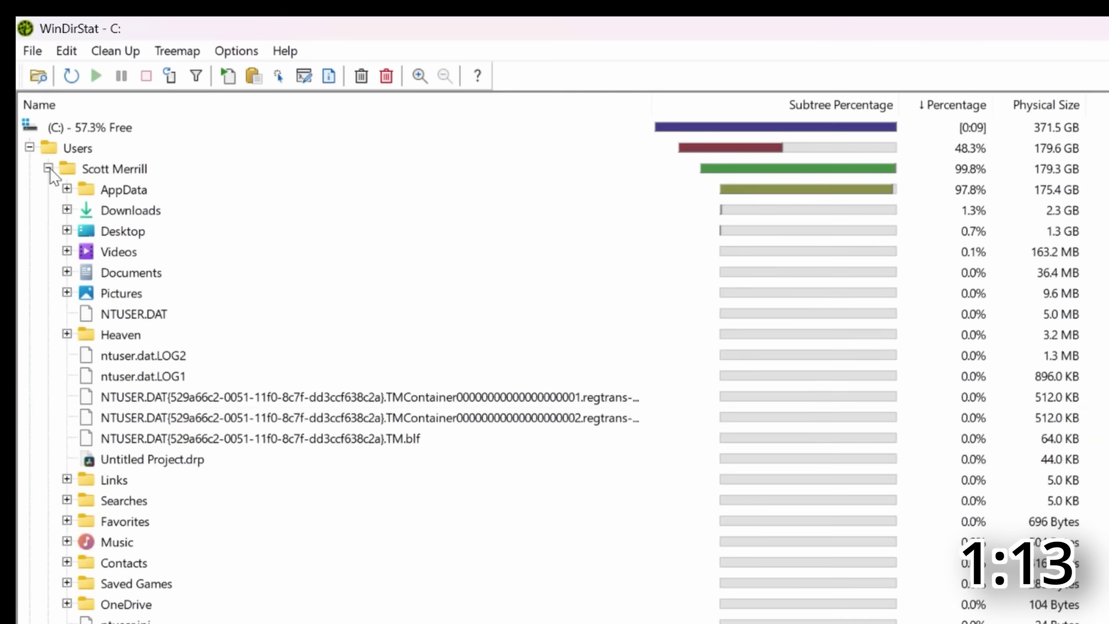
pyautogui.click(150, 175)
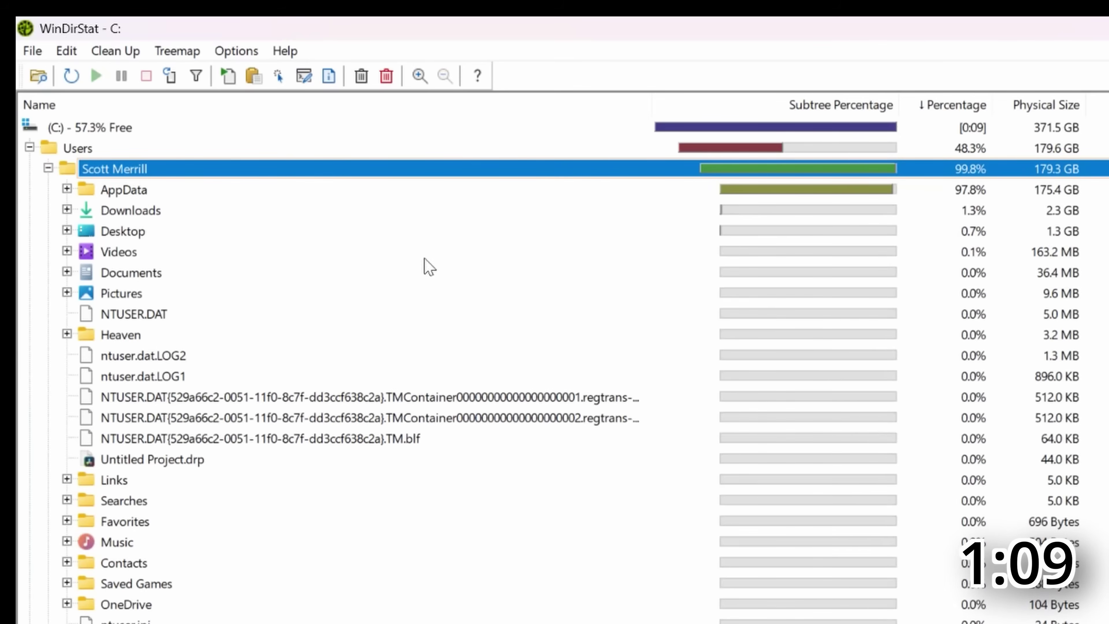
pyautogui.click(129, 194)
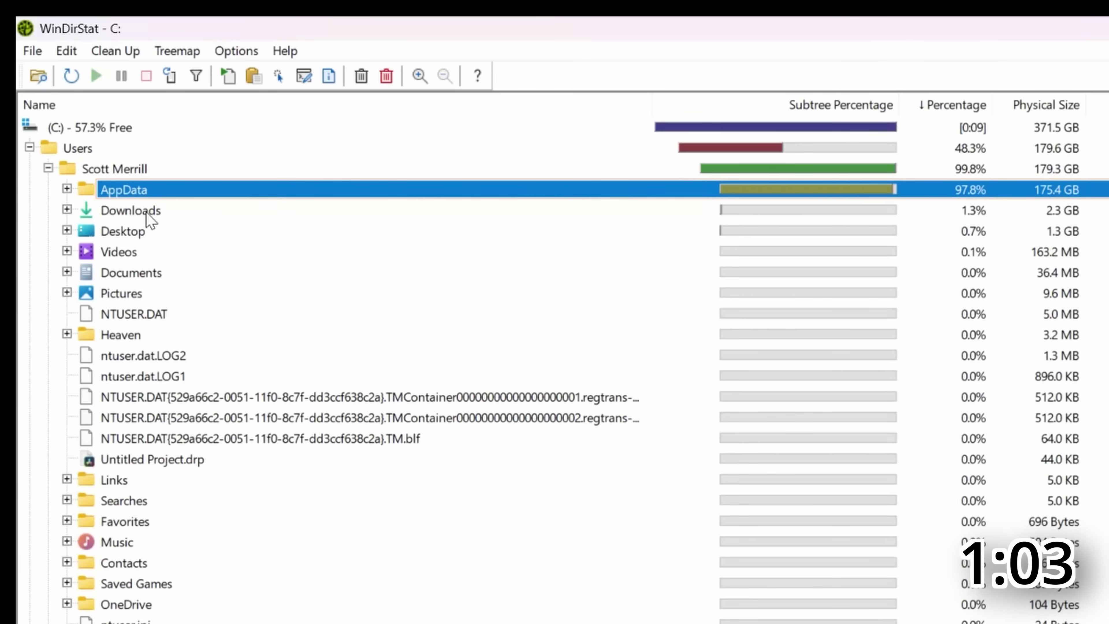
pyautogui.click(1054, 212)
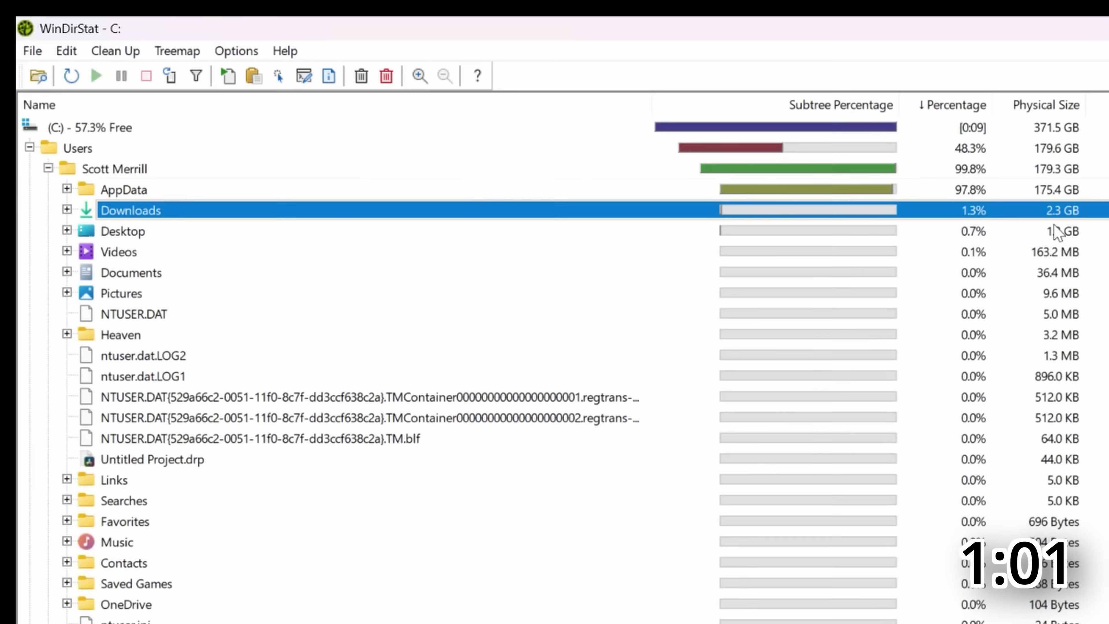
# Permanently delete the 288.4 MB Geekbench-6.4.0-WindowsSetup.exe from the Downloads folder.
pyautogui.click(66, 210)
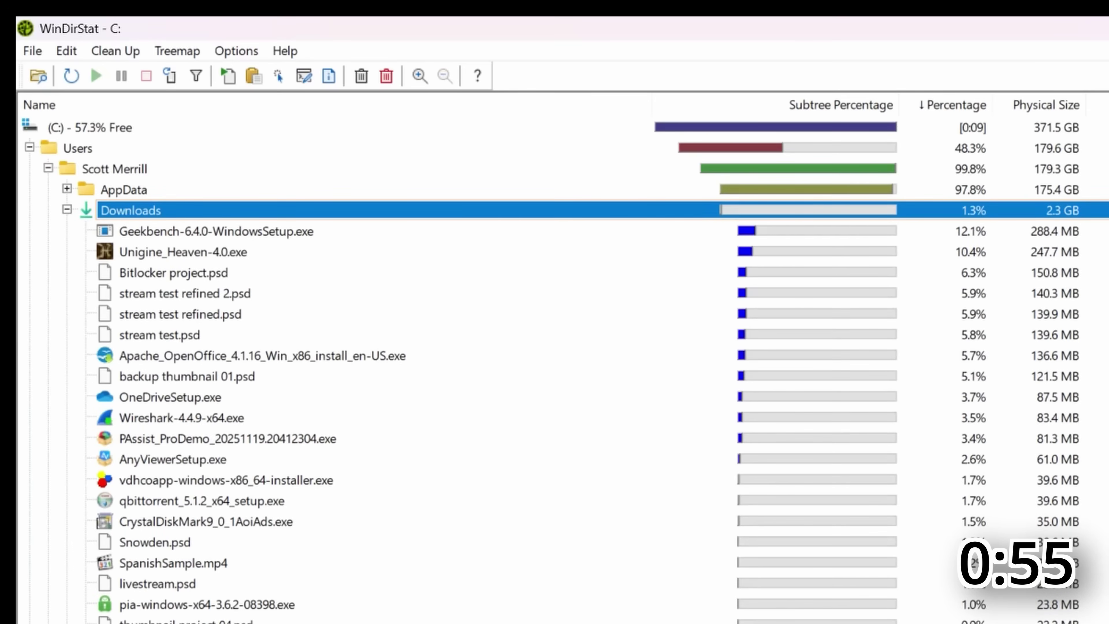
pyautogui.rightClick(183, 212)
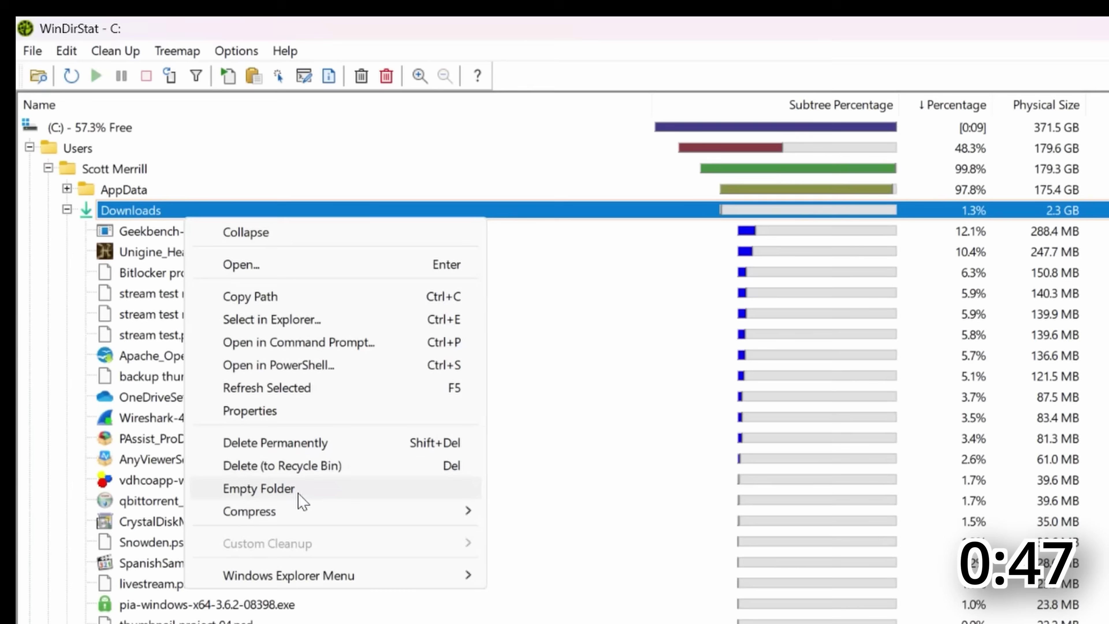
pyautogui.click(158, 209)
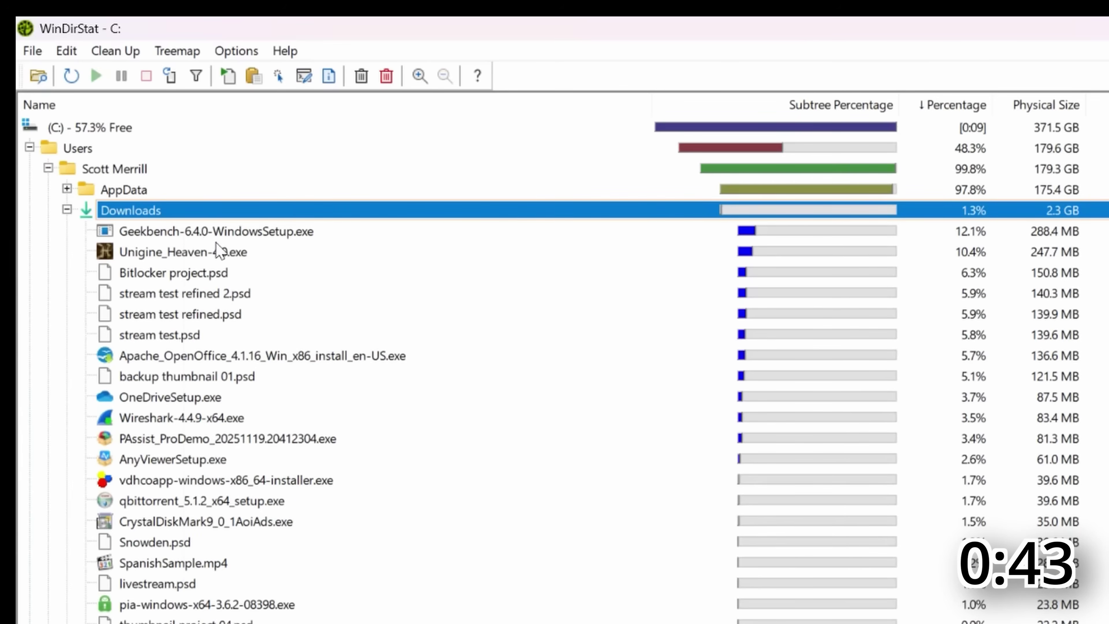
pyautogui.click(216, 233)
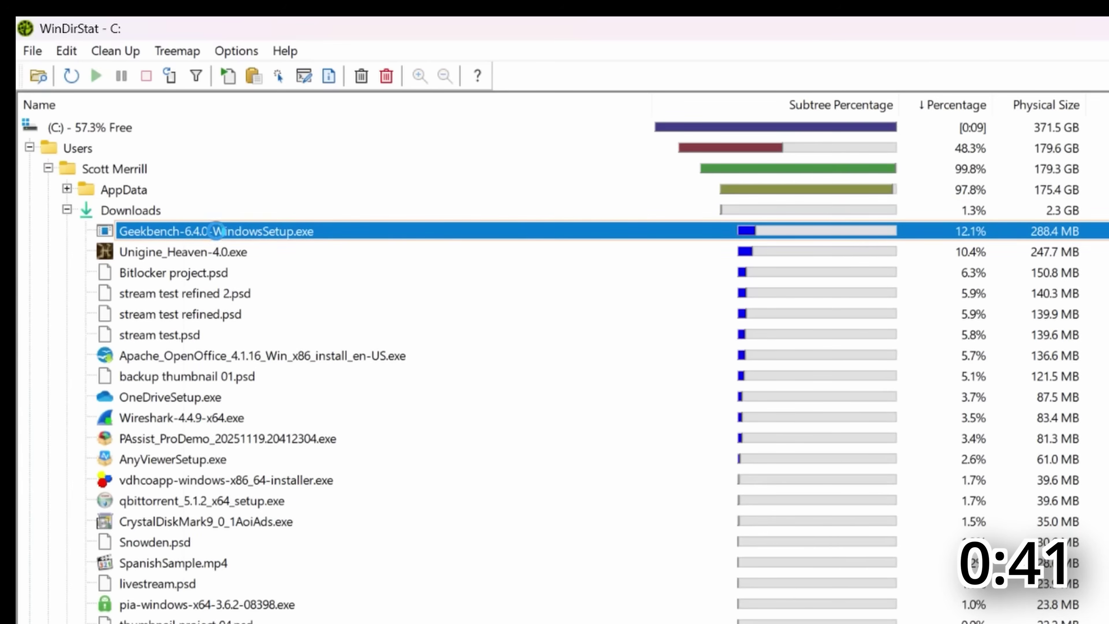
pyautogui.rightClick(216, 233)
pyautogui.click(336, 437)
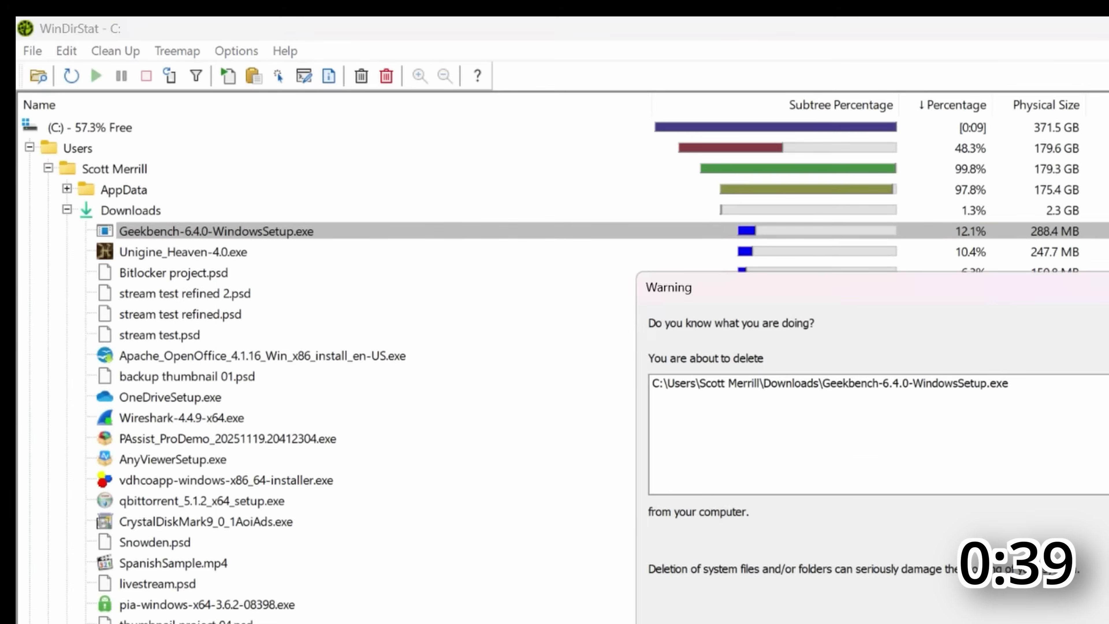
pyautogui.press('Return')
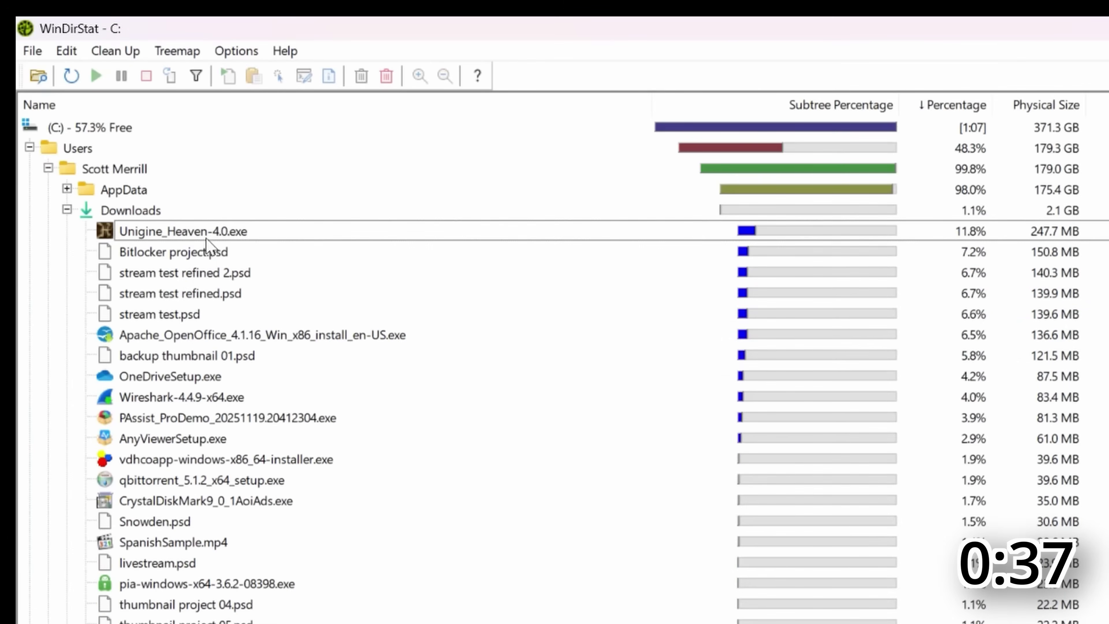
# Collapse Downloads, select Videos, and rescan the whole C: drive to refresh the folder sizes.
pyautogui.click(67, 214)
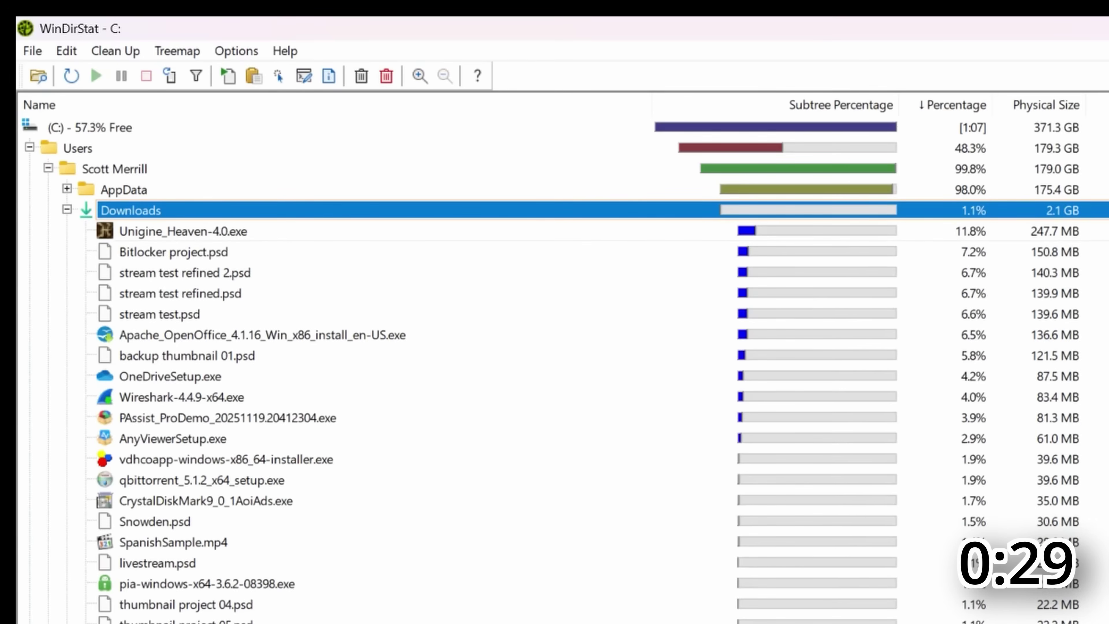
pyautogui.click(262, 608)
pyautogui.click(62, 213)
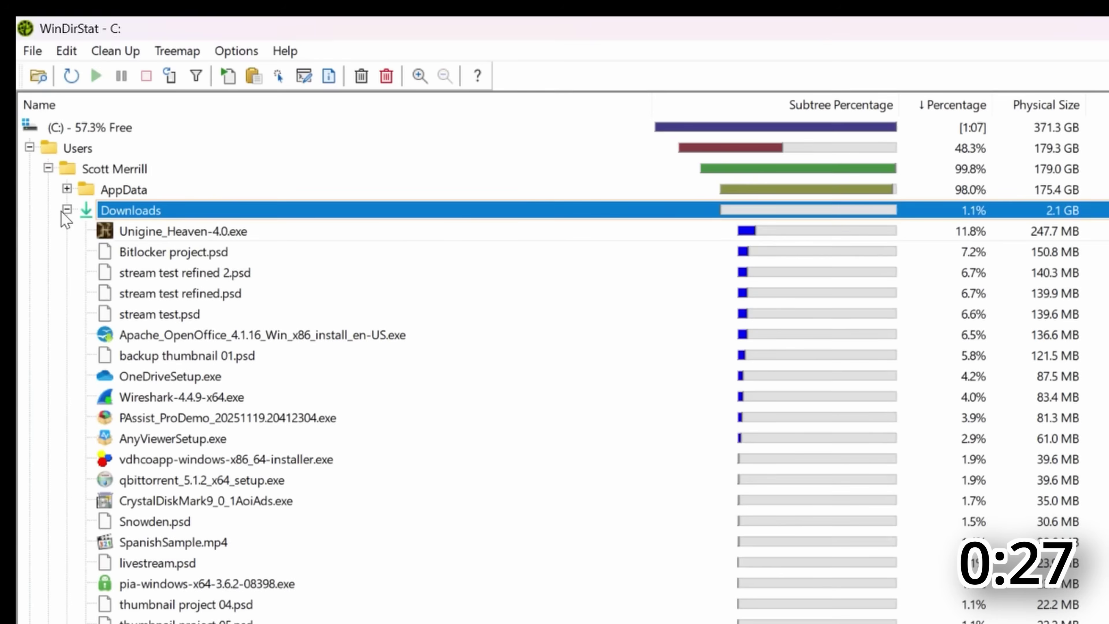
pyautogui.click(67, 209)
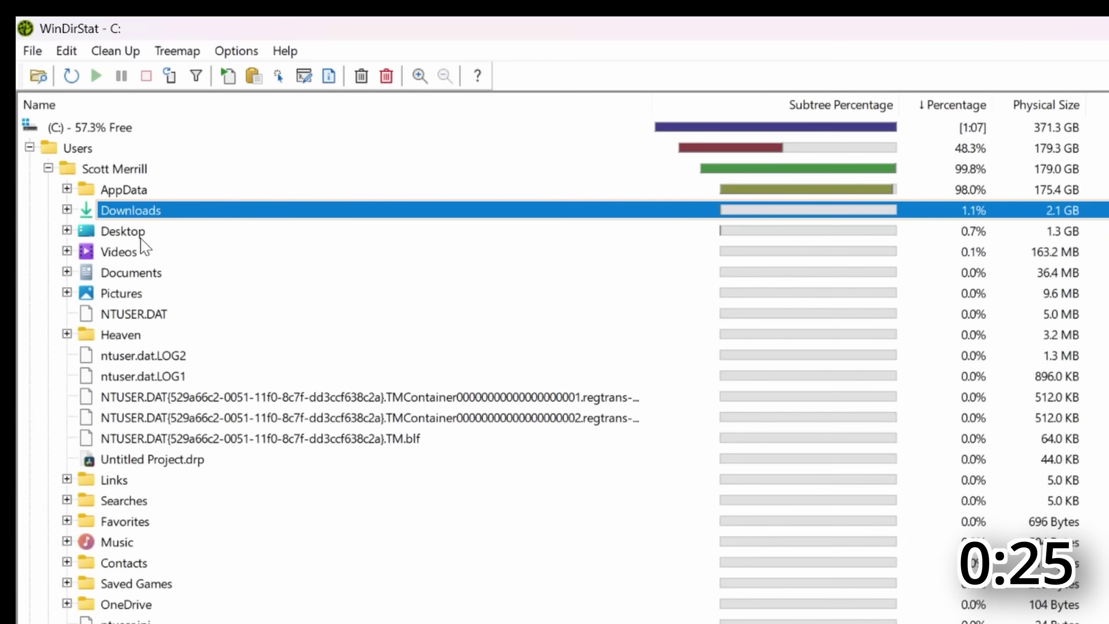
pyautogui.click(139, 252)
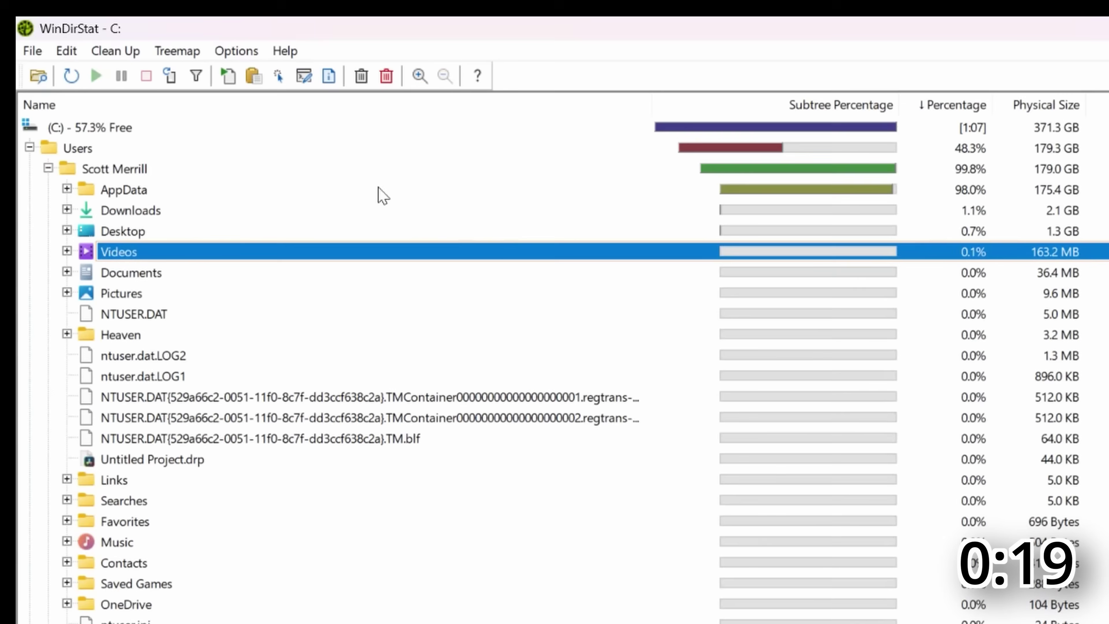
pyautogui.click(71, 76)
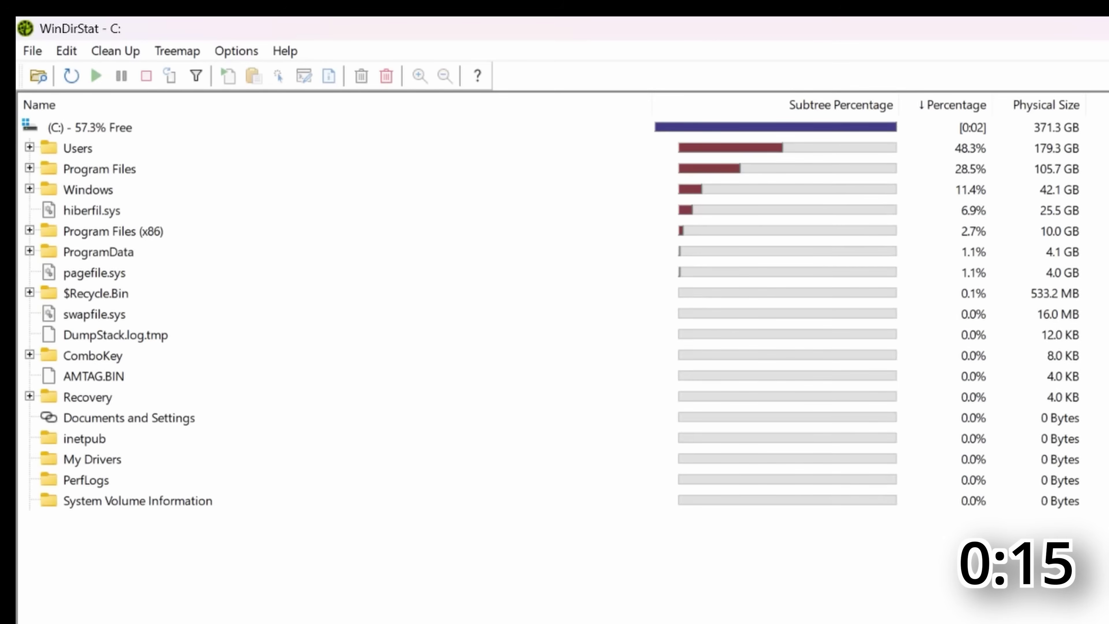